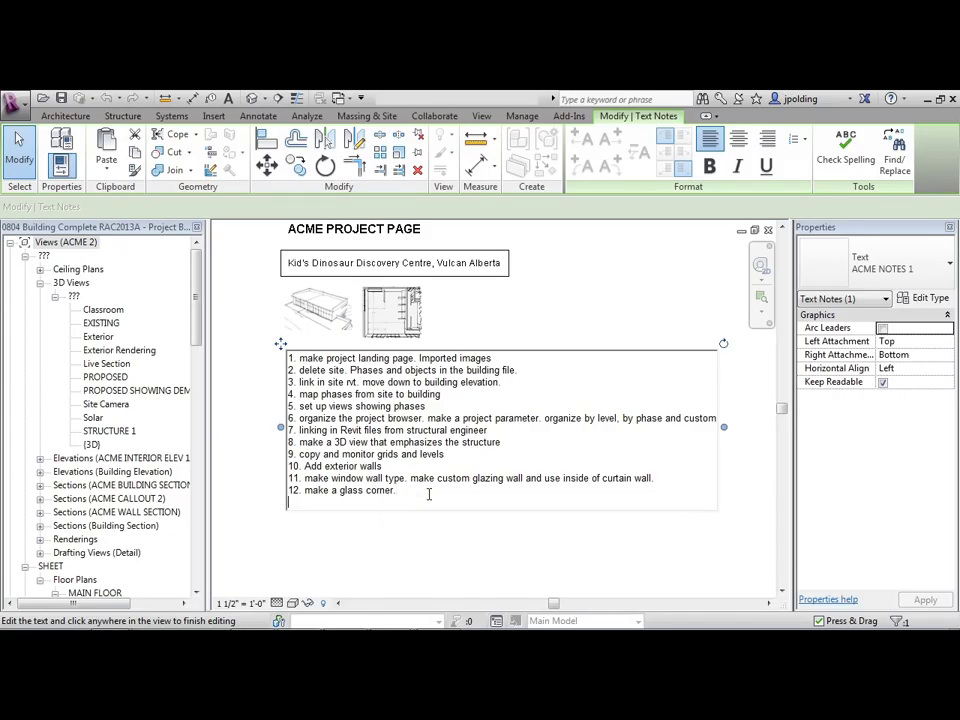
# - Append item 13, 'Making a stone base', to the numbered notes list and finish editing
pyautogui.press('Return')
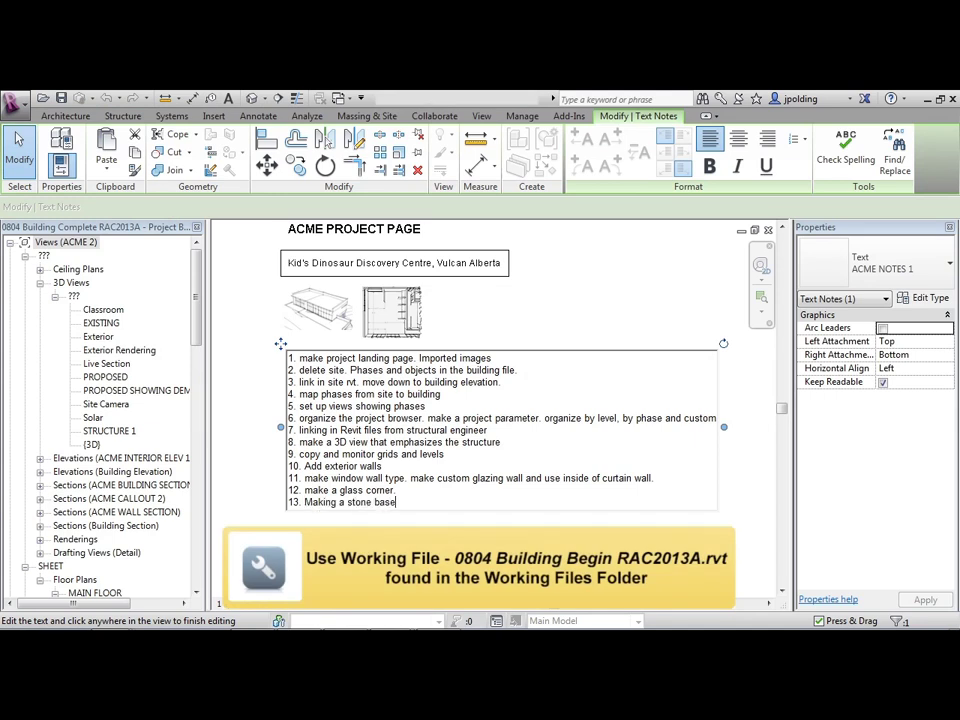
pyautogui.press('Escape')
pyautogui.press('Escape')
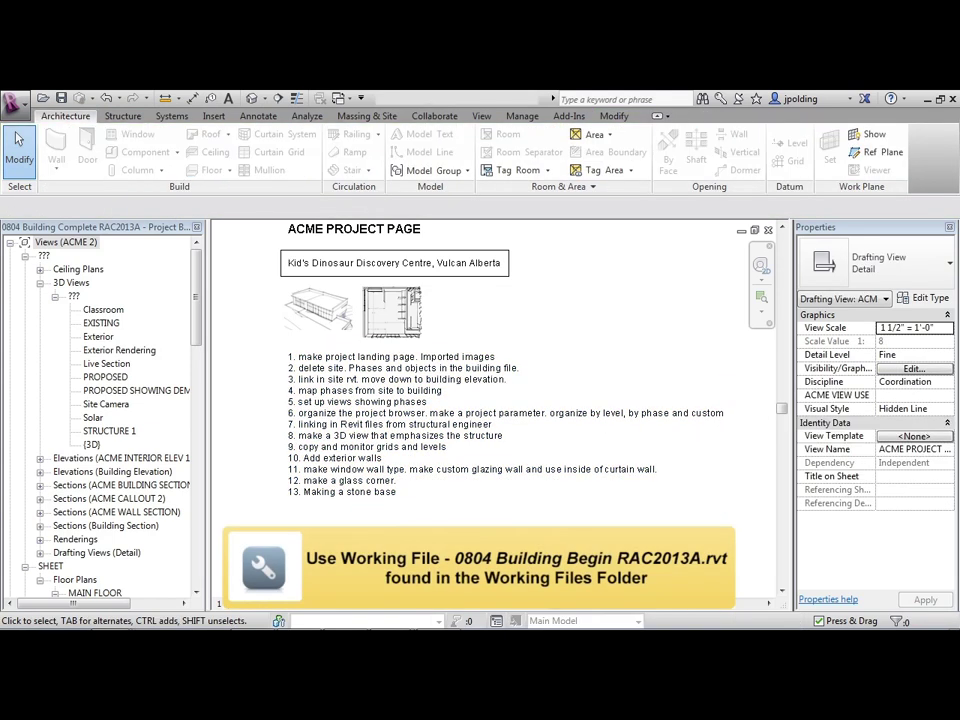
# - Open the Live Section 3D view and orbit and zoom around the building
pyautogui.click(116, 366)
pyautogui.doubleClick(116, 366)
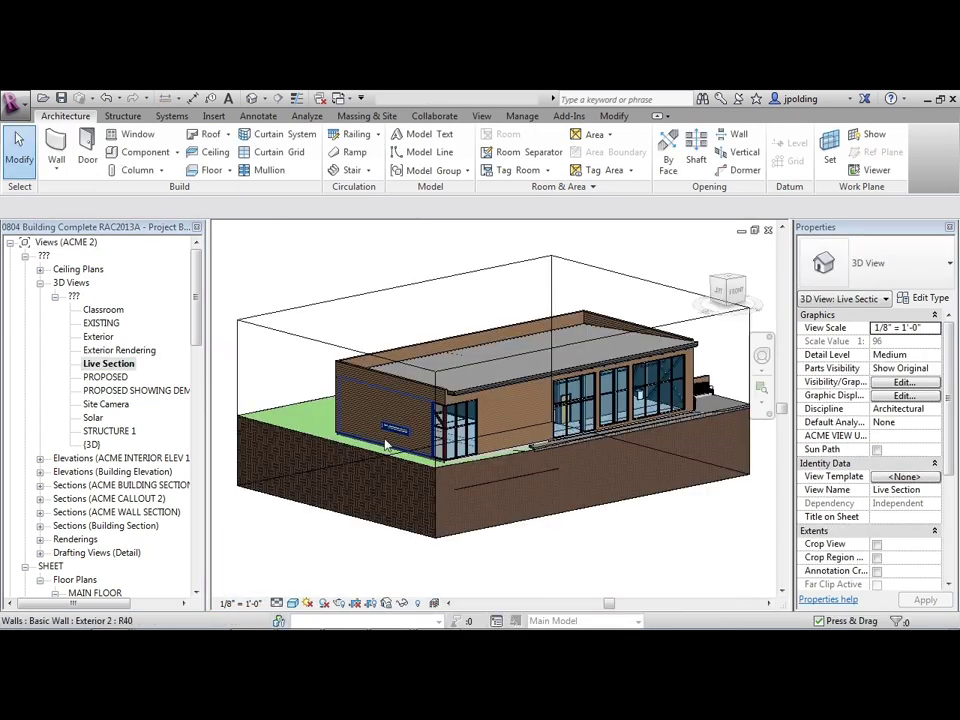
pyautogui.keyDown('shift'); pyautogui.moveTo(570, 511); pyautogui.dragTo(513, 443, button='middle'); pyautogui.keyUp('shift')
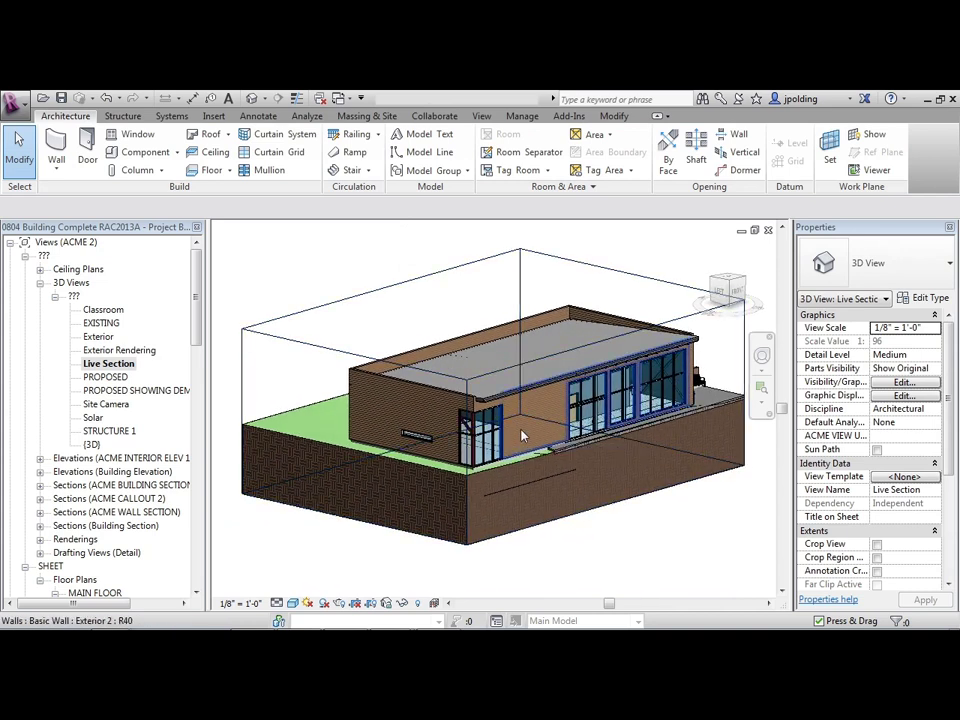
pyautogui.scroll(4, 529, 437)
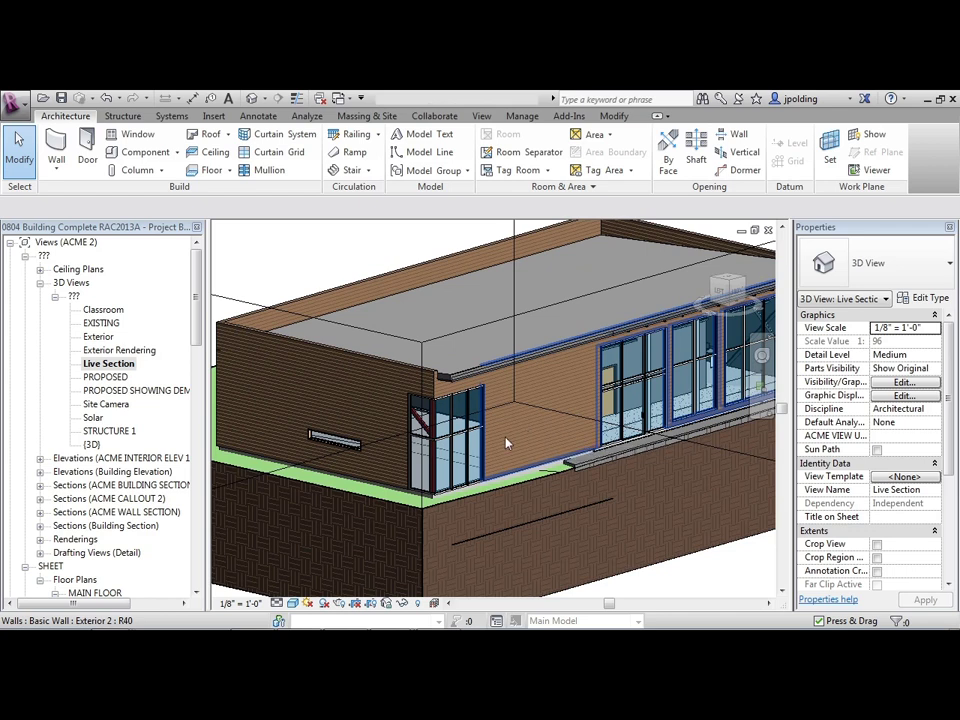
pyautogui.scroll(1, 511, 441)
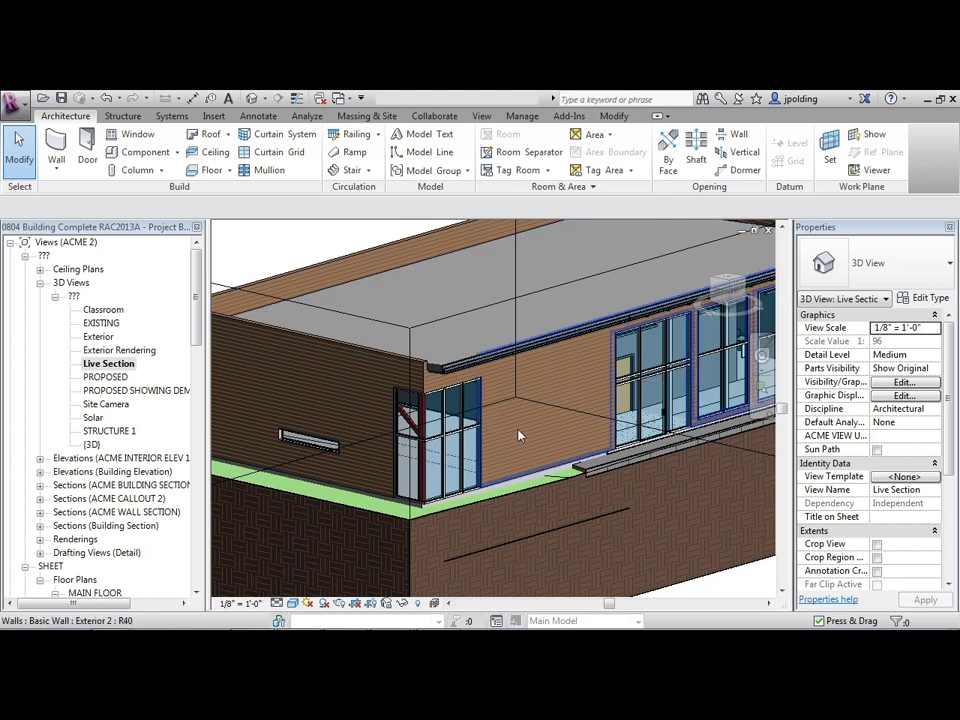
pyautogui.scroll(-4, 362, 420)
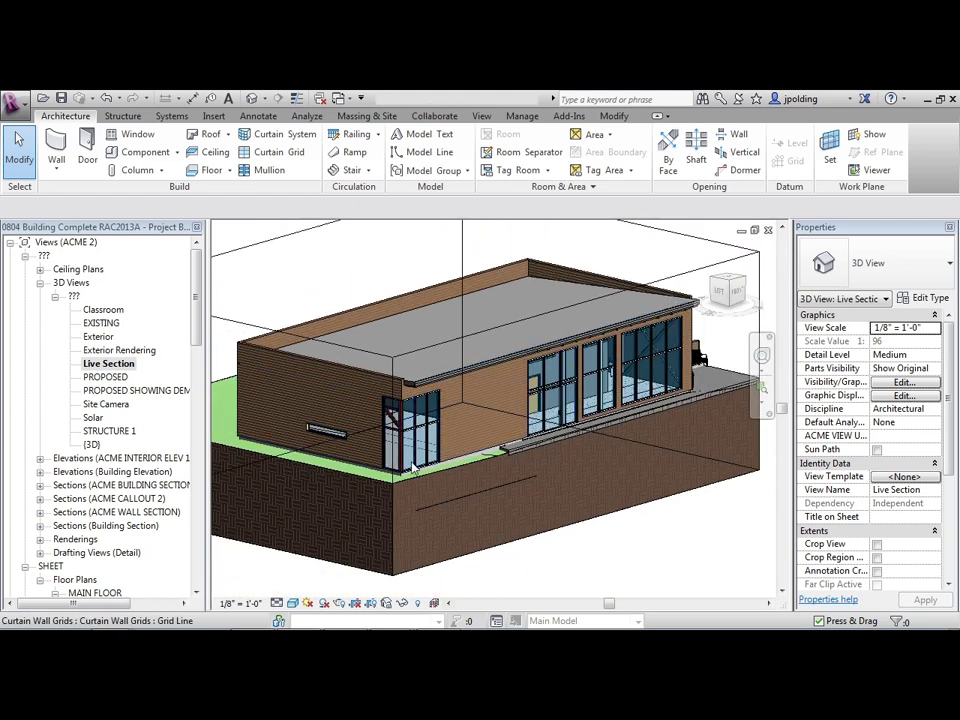
pyautogui.scroll(3, 403, 468)
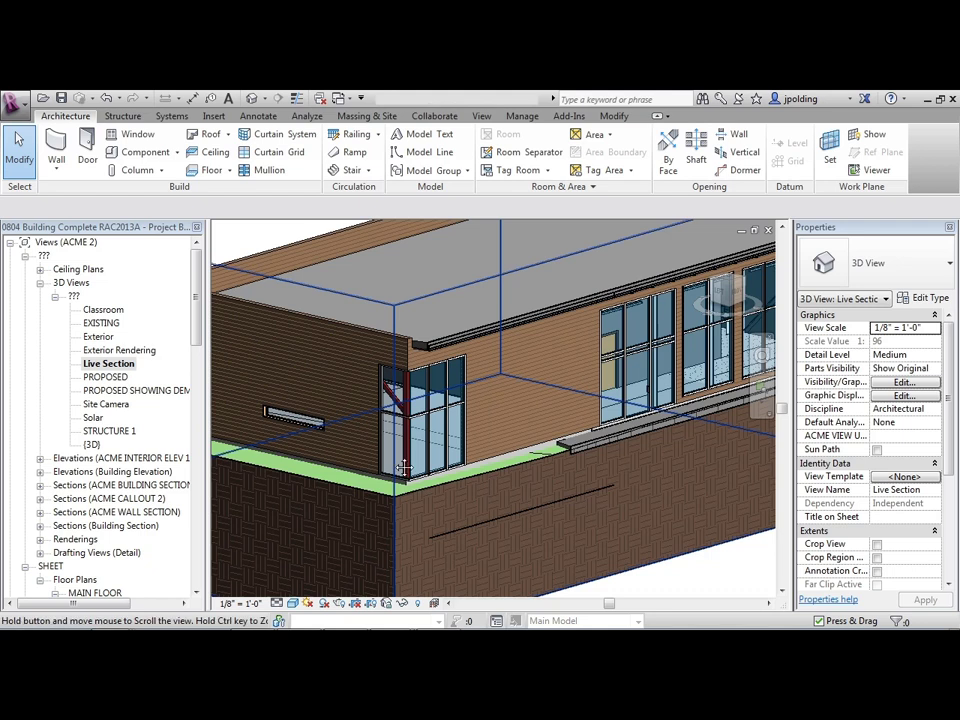
# - Pan and orbit the model to face the long glazed facade
pyautogui.moveTo(405, 468); pyautogui.dragTo(445, 448, button='middle')
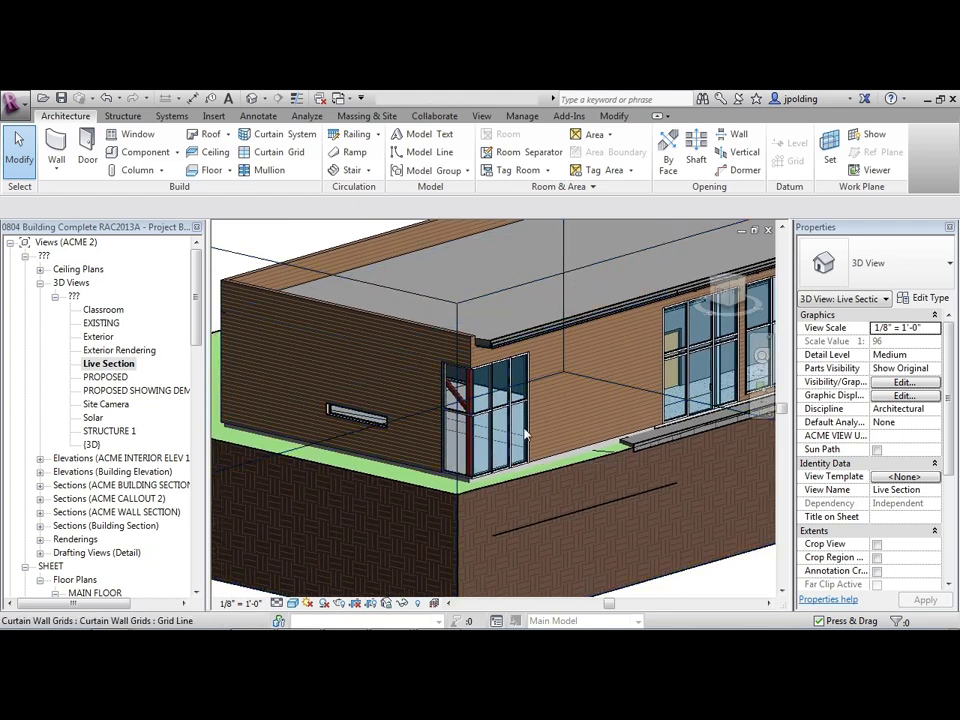
pyautogui.keyDown('shift'); pyautogui.moveTo(520, 425); pyautogui.dragTo(540, 447, button='middle'); pyautogui.keyUp('shift')
pyautogui.scroll(-3, 473, 441)
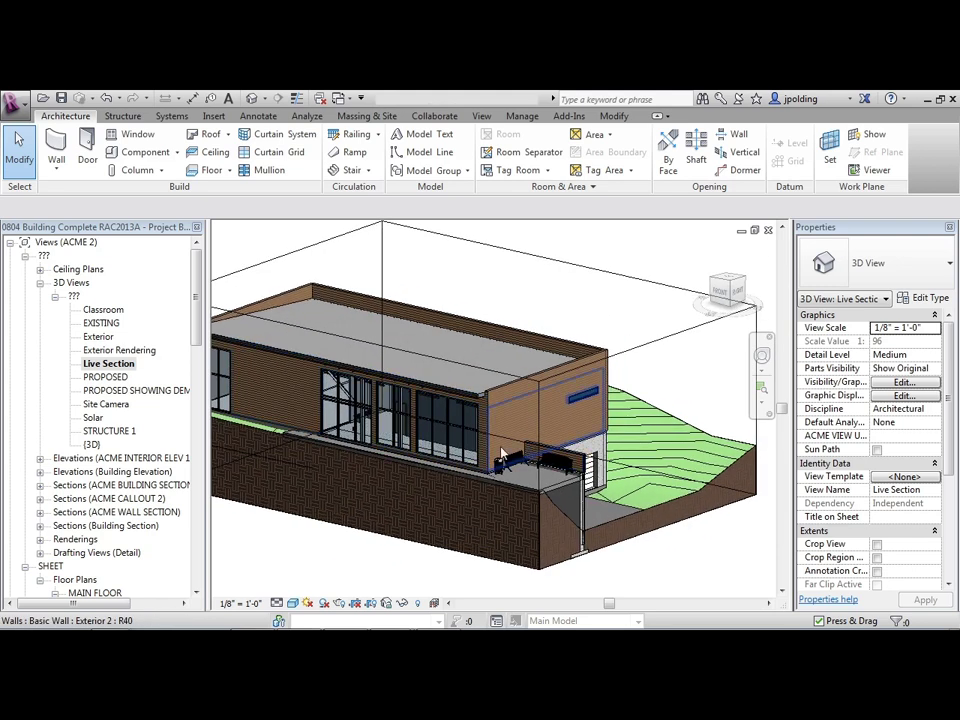
pyautogui.keyDown('shift'); pyautogui.moveTo(497, 456); pyautogui.dragTo(485, 425, button='middle'); pyautogui.keyUp('shift')
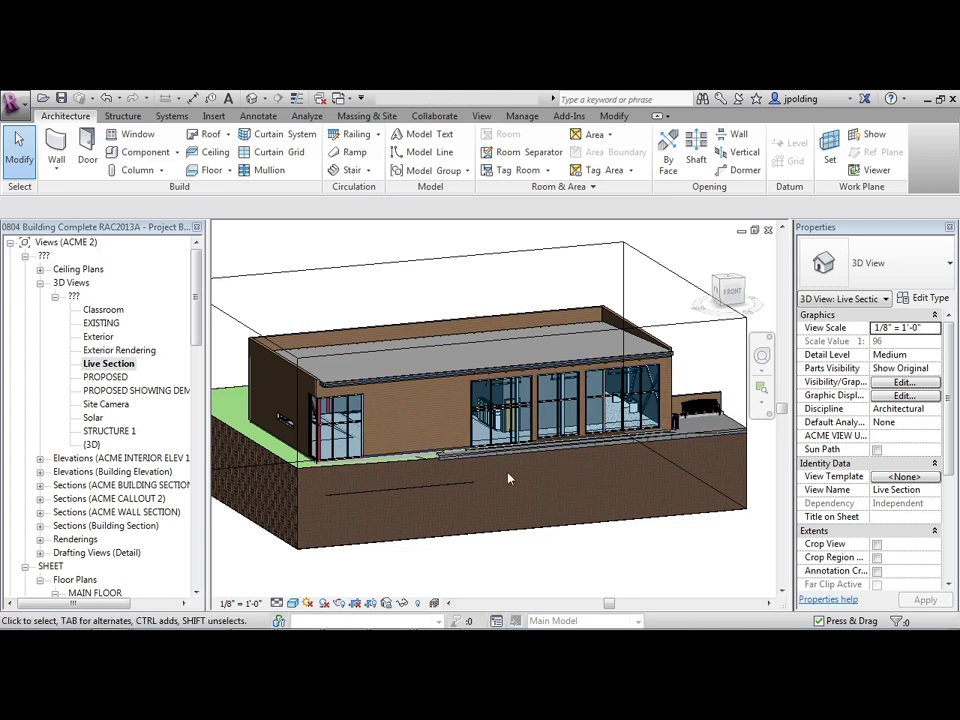
pyautogui.scroll(2, 335, 450)
pyautogui.scroll(1, 330, 452)
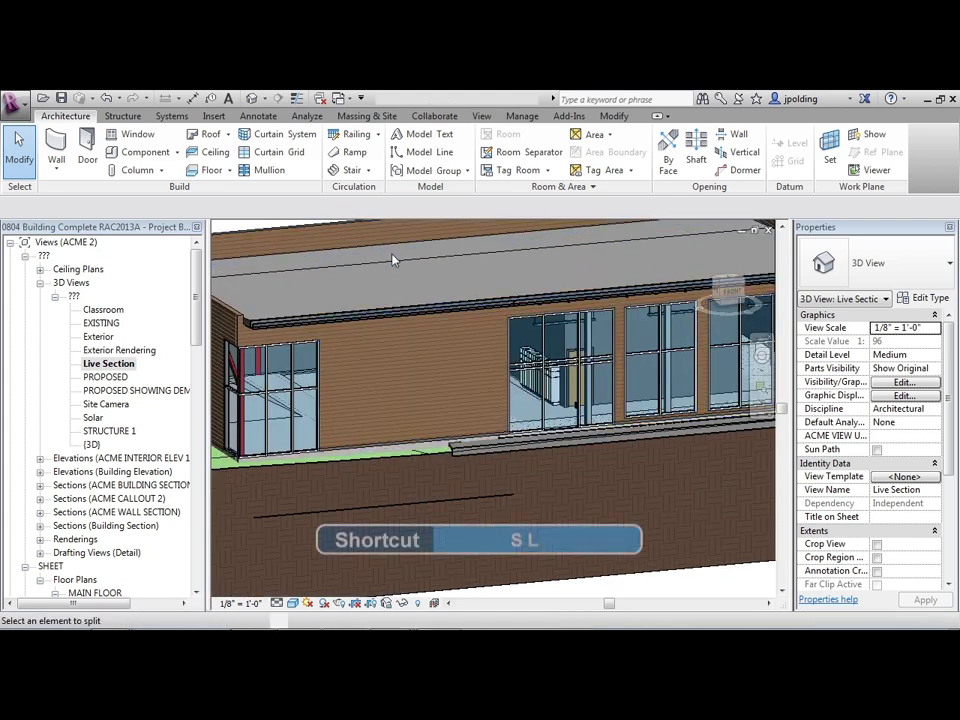
# - Split the exterior wall with Split Element (SL), unjoining the walls to clear the warning
pyautogui.press('s')
pyautogui.press('l')
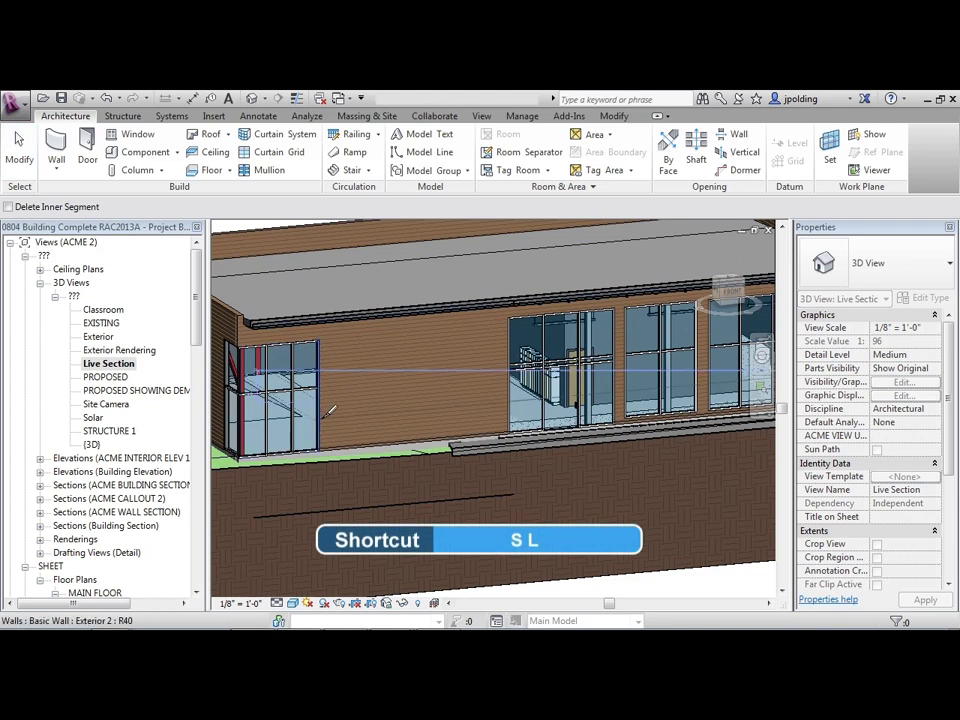
pyautogui.click(438, 435)
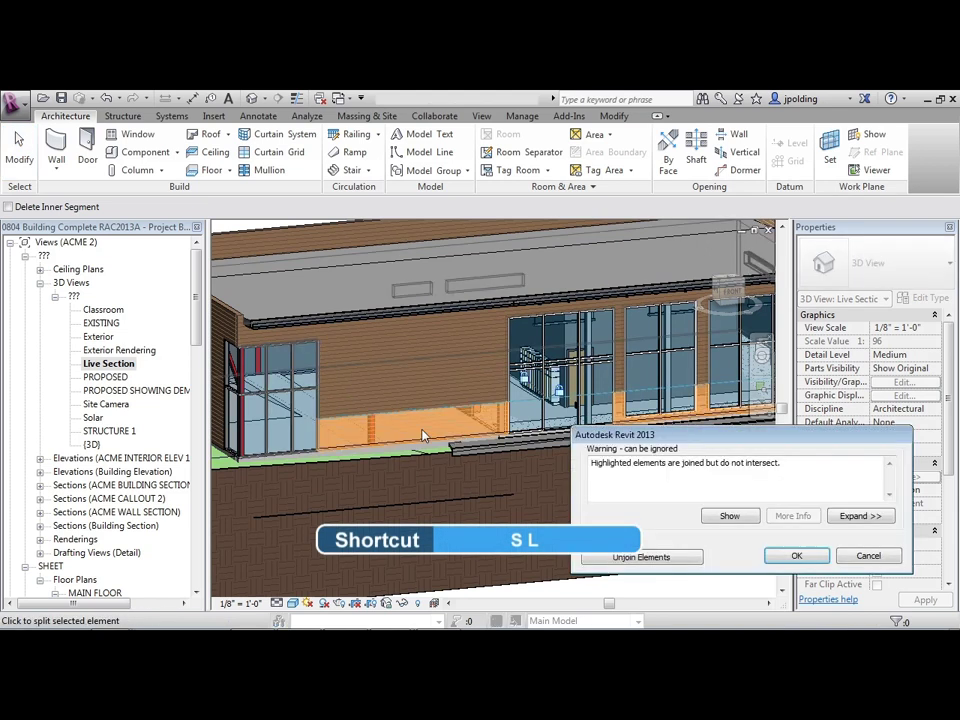
pyautogui.click(645, 557)
pyautogui.moveTo(533, 462); pyautogui.dragTo(483, 452, button='middle')
pyautogui.press('Escape')
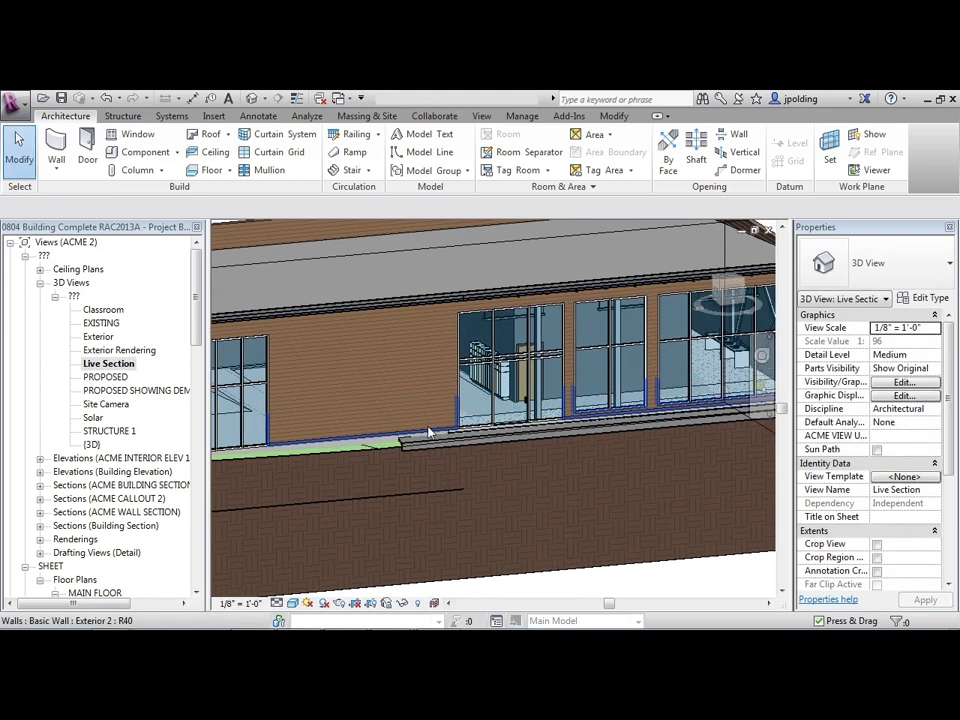
# - Select the Exterior 2 wall to inspect it, then orbit for a wider view
pyautogui.click(430, 430)
pyautogui.keyDown('shift'); pyautogui.moveTo(430, 432); pyautogui.dragTo(262, 425, button='middle'); pyautogui.keyUp('shift')
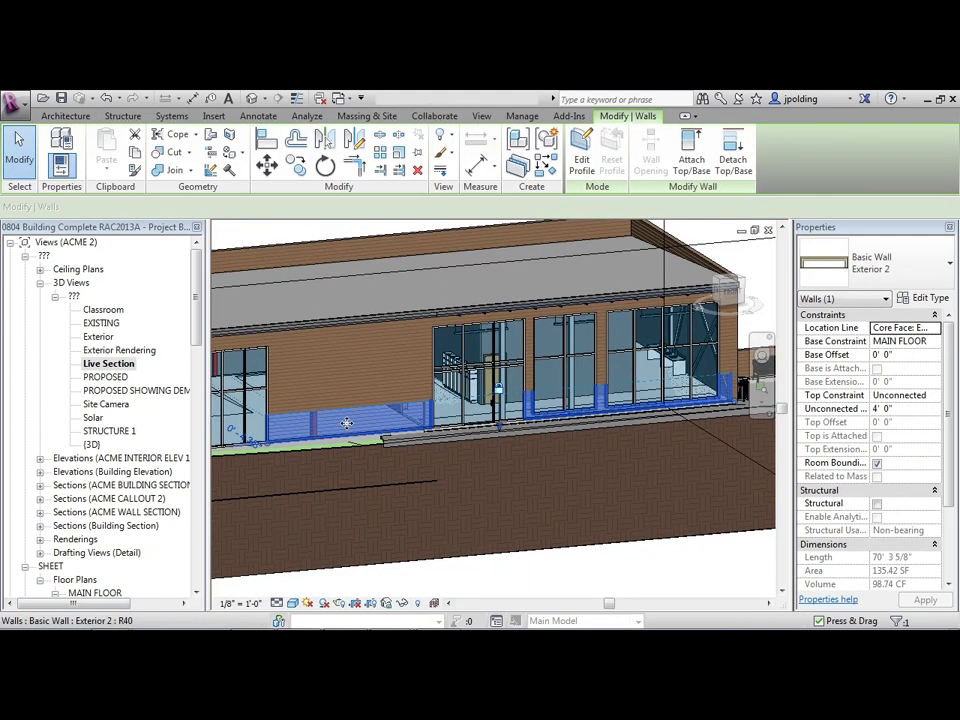
pyautogui.keyDown('shift'); pyautogui.moveTo(428, 423); pyautogui.dragTo(520, 430, button='middle'); pyautogui.keyUp('shift')
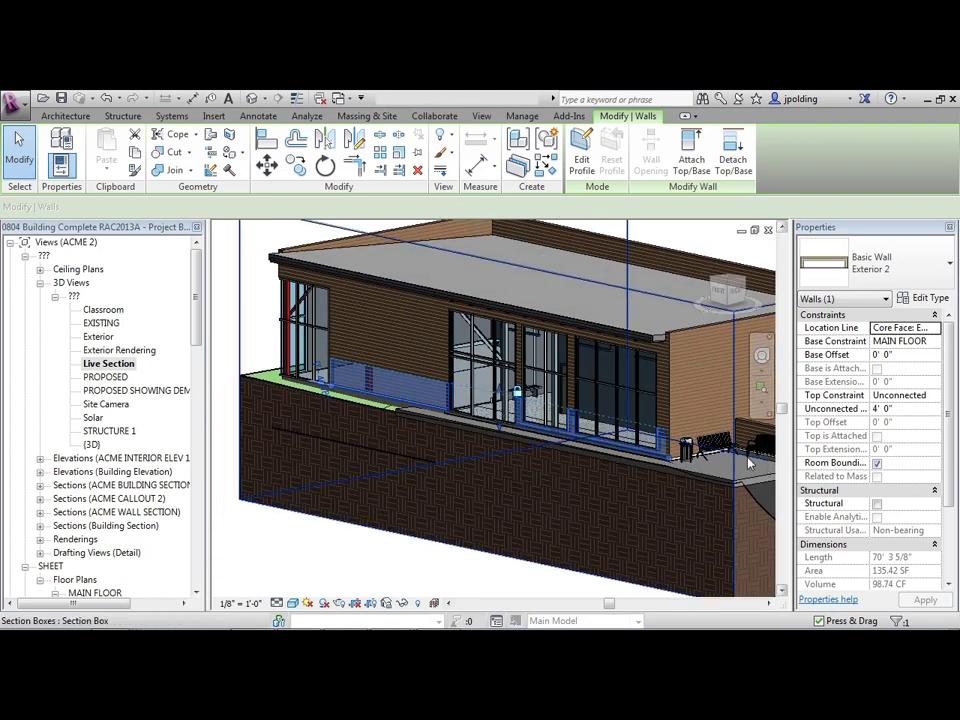
pyautogui.scroll(5, 742, 462)
pyautogui.scroll(3, 742, 462)
pyautogui.press('Escape')
# - Split the wall again near the benches, accept the warning, and select the low wall
pyautogui.press('s')
pyautogui.press('l')
pyautogui.click(589, 401)
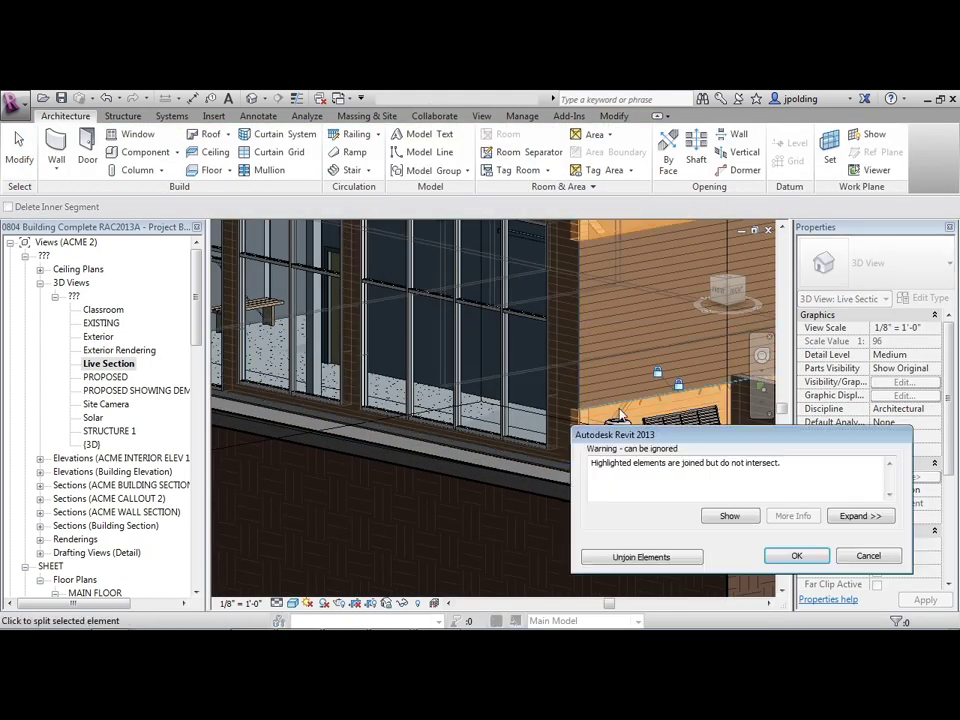
pyautogui.click(796, 556)
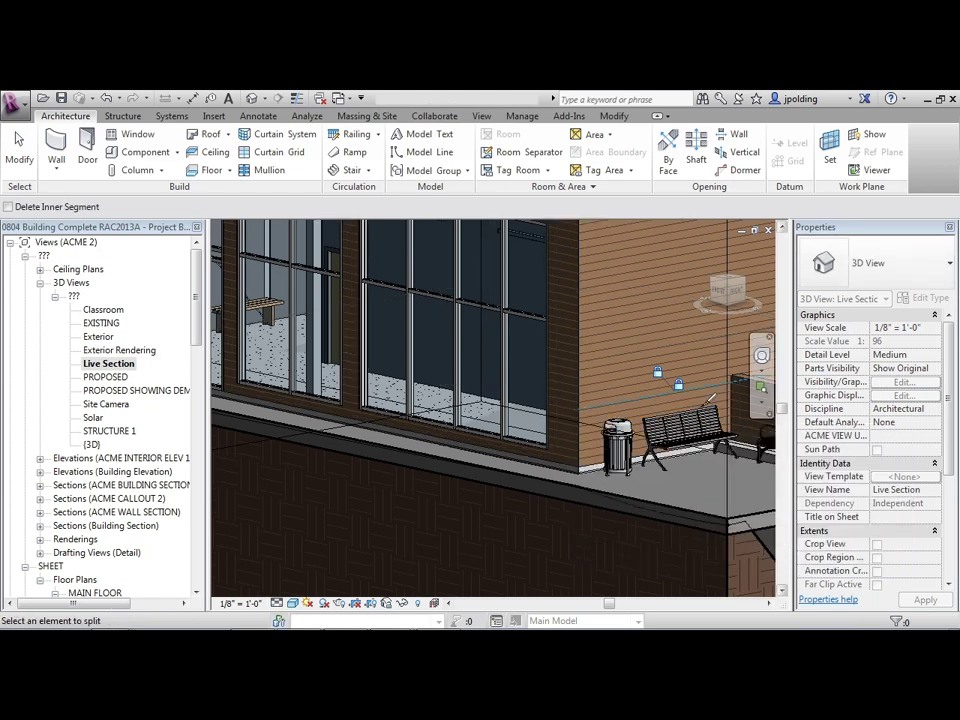
pyautogui.moveTo(687, 365); pyautogui.dragTo(452, 393, button='middle')
pyautogui.press('Escape')
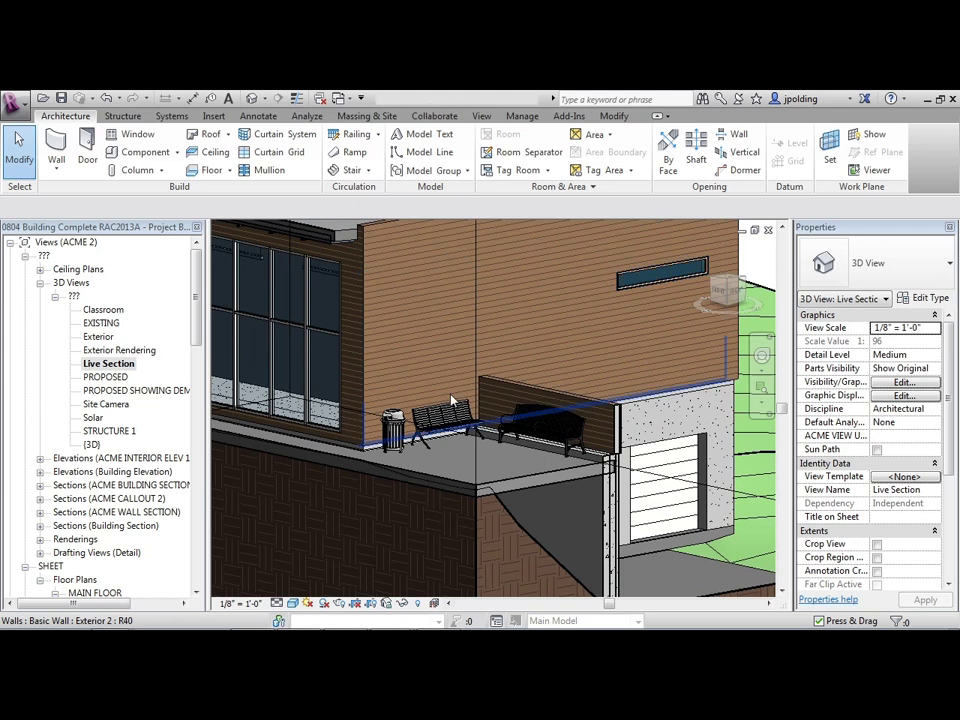
pyautogui.click(452, 393)
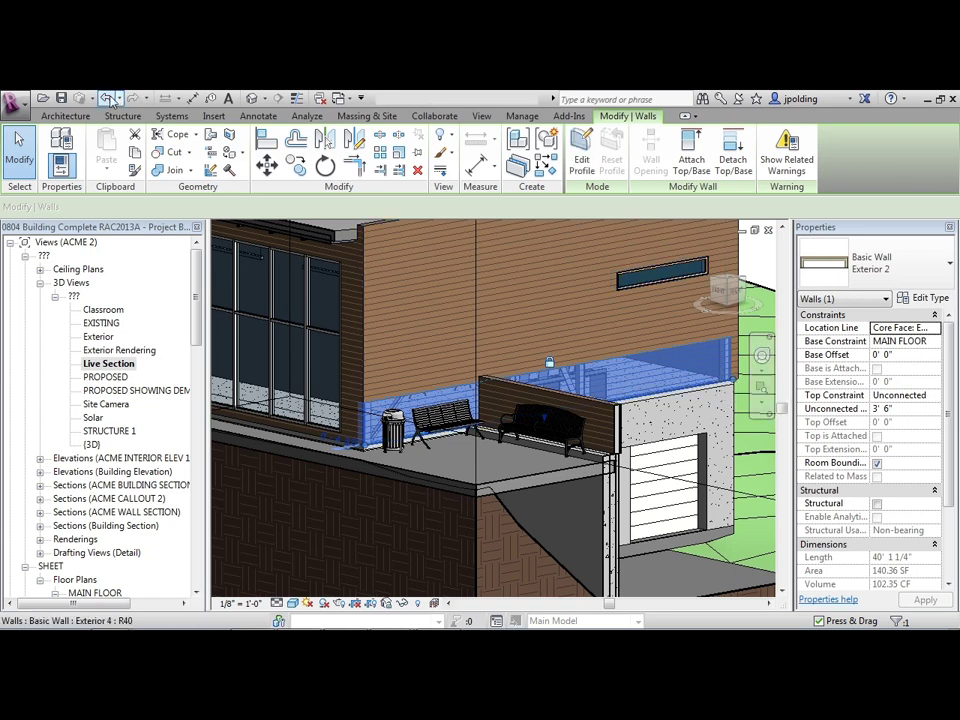
# - Pan the view and run the Split Element tool from the Modify tools
pyautogui.scroll(3, 525, 289)
pyautogui.press('Escape')
pyautogui.scroll(-3, 528, 377)
pyautogui.scroll(2, 528, 377)
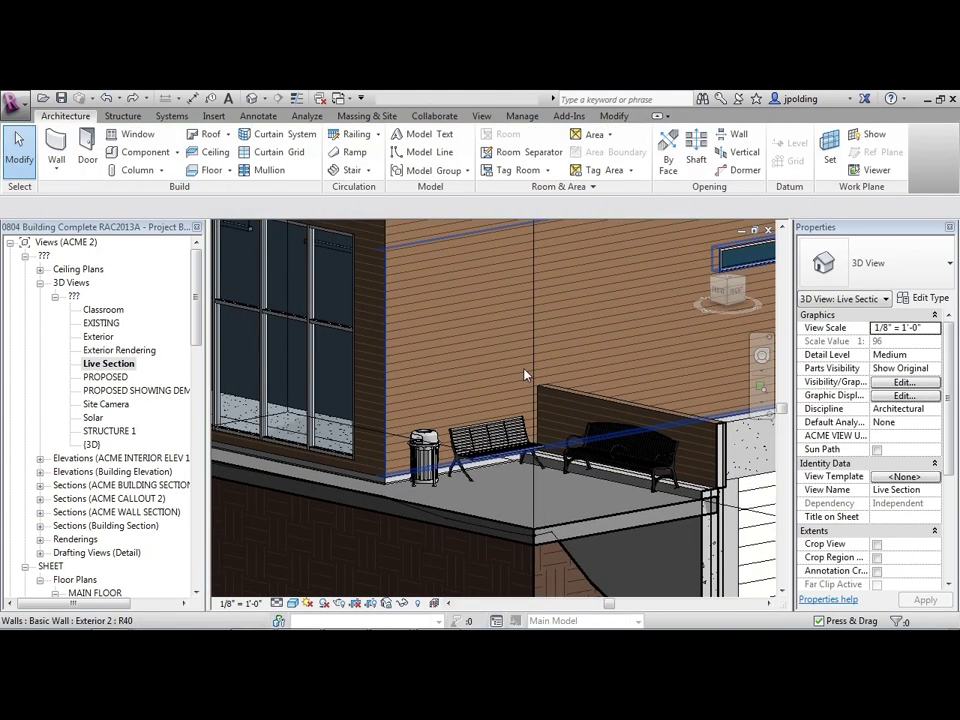
pyautogui.moveTo(528, 377); pyautogui.dragTo(495, 462, button='middle')
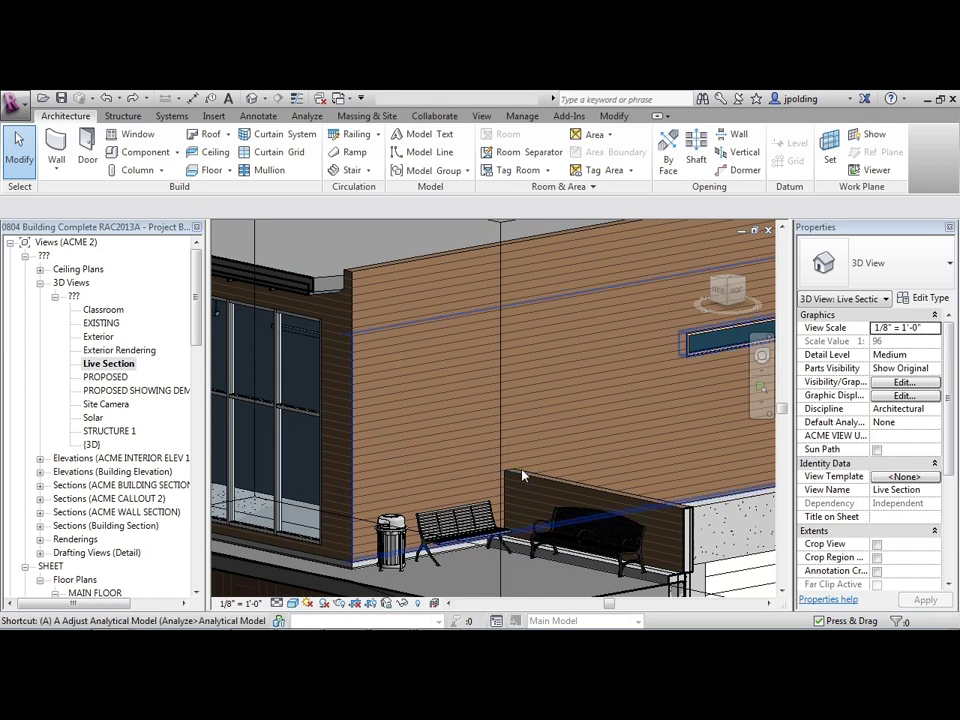
pyautogui.press('s')
pyautogui.press('l')
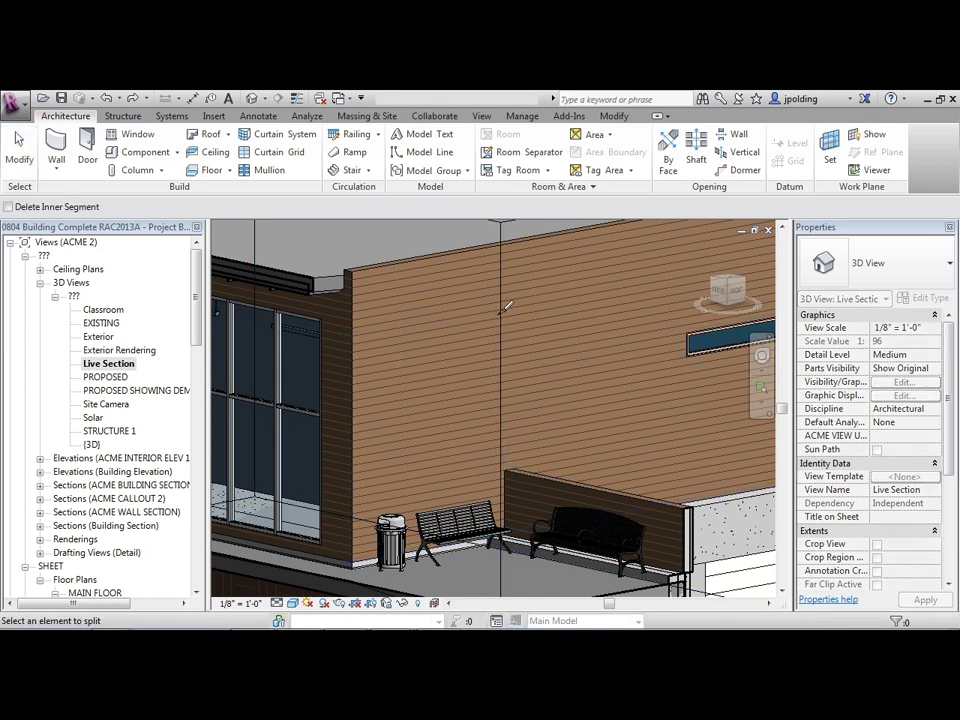
pyautogui.click(616, 116)
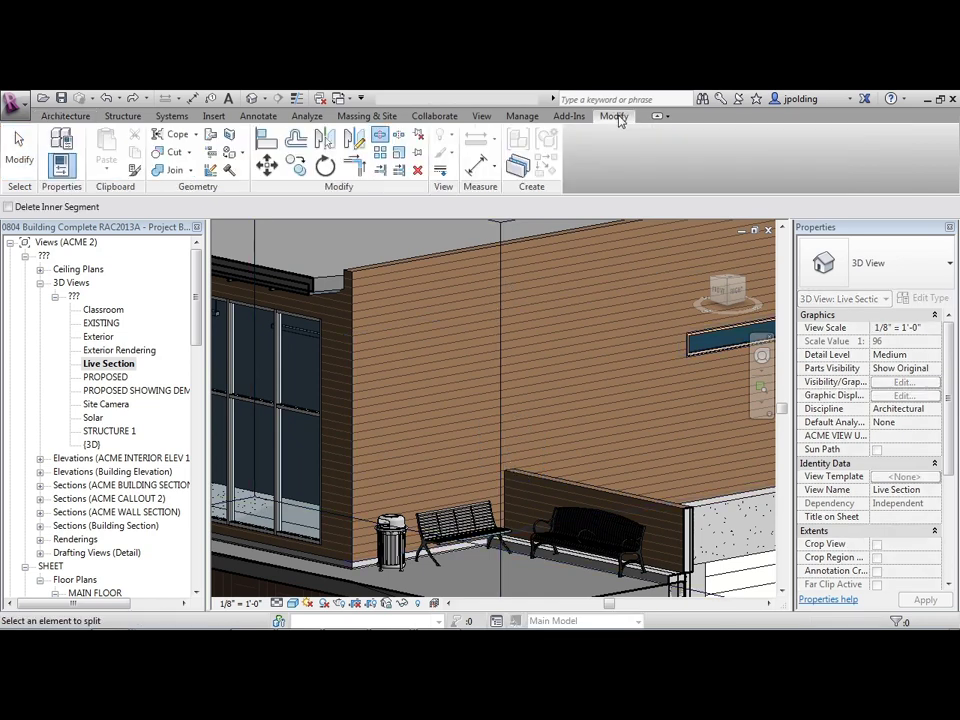
pyautogui.click(381, 142)
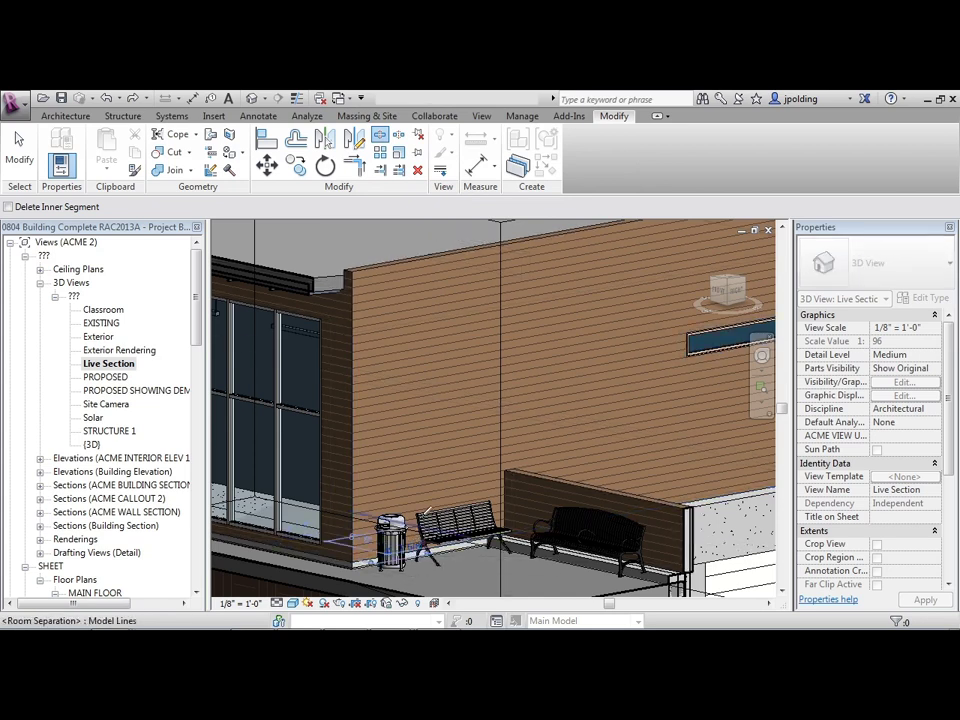
pyautogui.press('Escape')
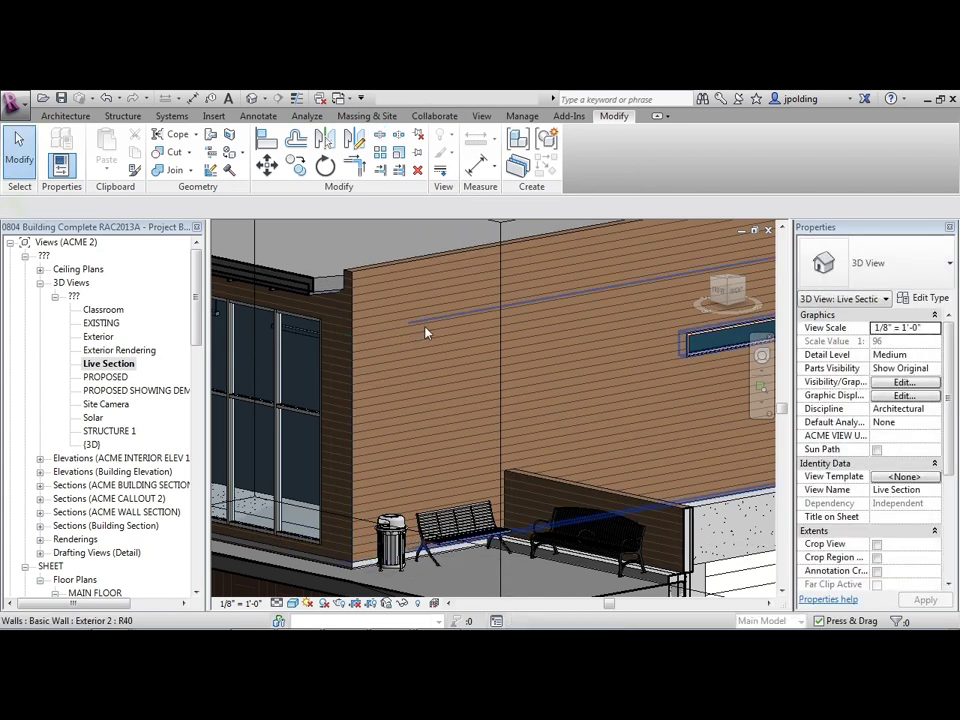
# - Drag the upper exterior wall's end back and unjoin it to expose the interior
pyautogui.click(425, 333)
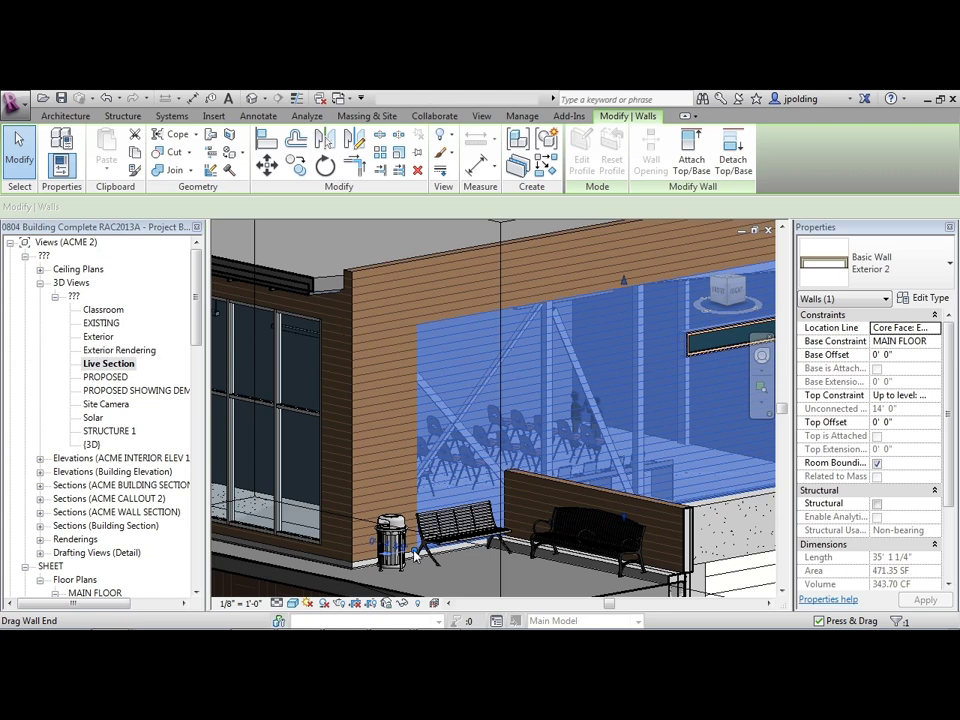
pyautogui.moveTo(415, 557); pyautogui.dragTo(486, 538)
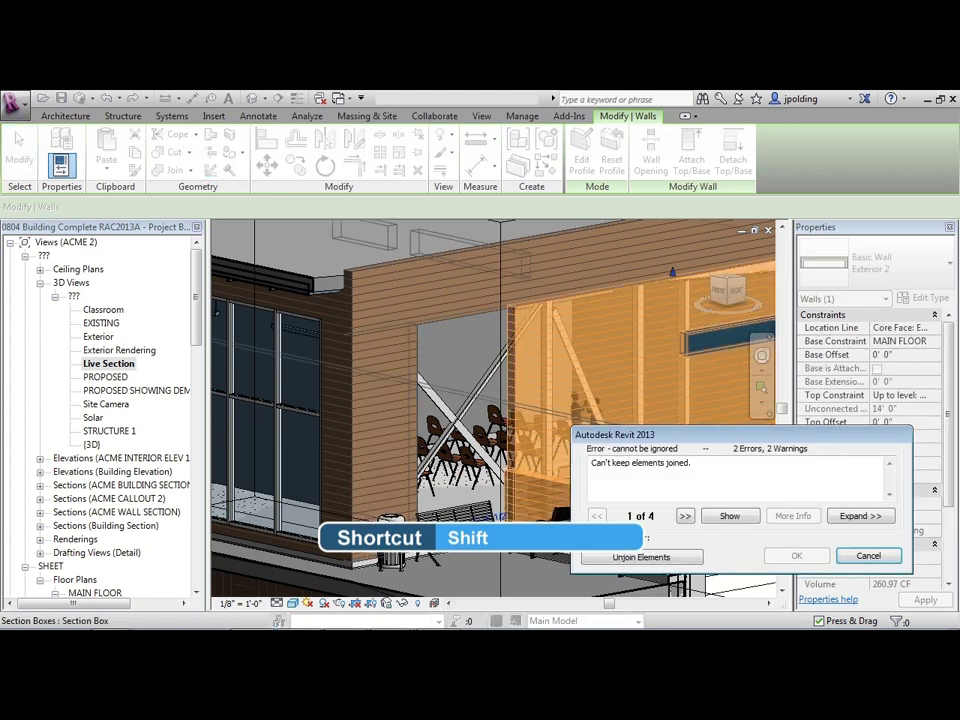
pyautogui.click(632, 560)
pyautogui.press('Escape')
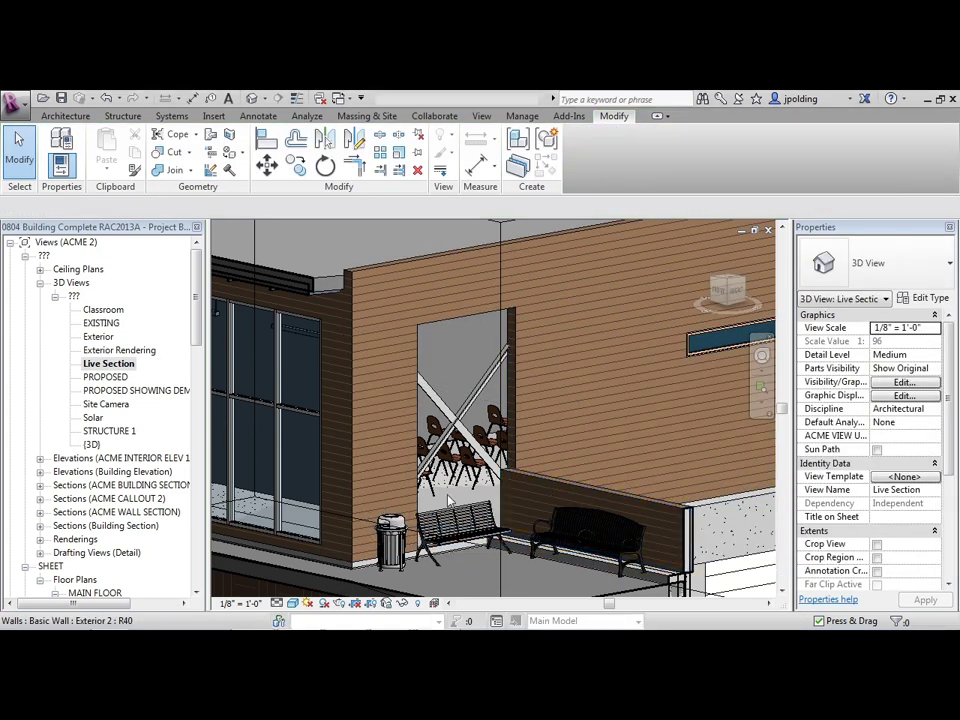
# - Split the upper wall at the chosen point, then orbit to the long glazed front
pyautogui.press('s')
pyautogui.press('l')
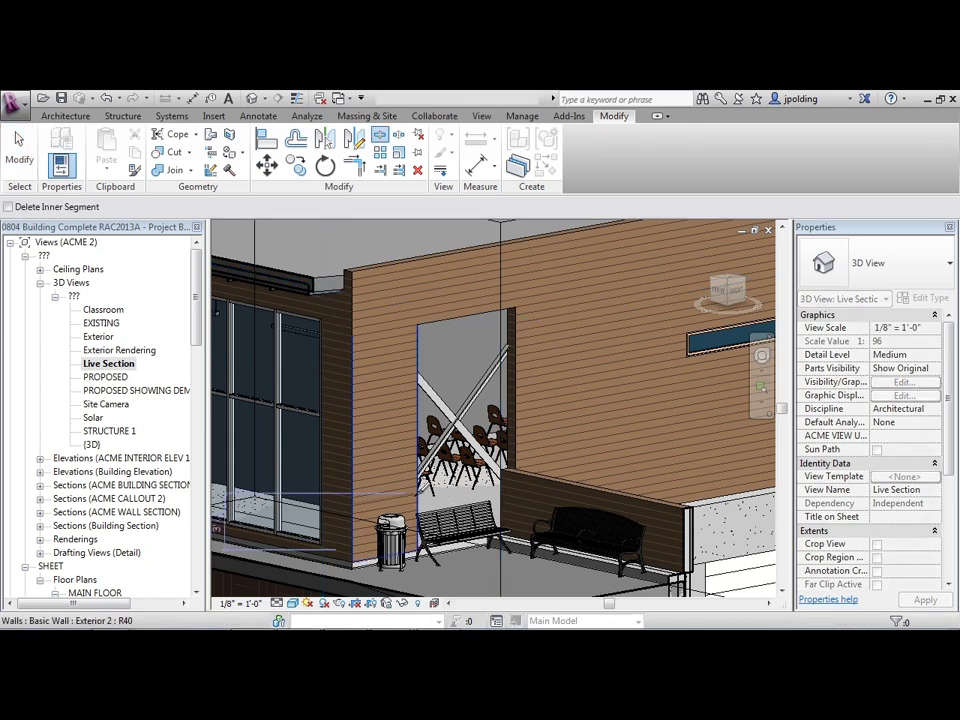
pyautogui.click(375, 490)
pyautogui.press('Escape')
pyautogui.press('Escape')
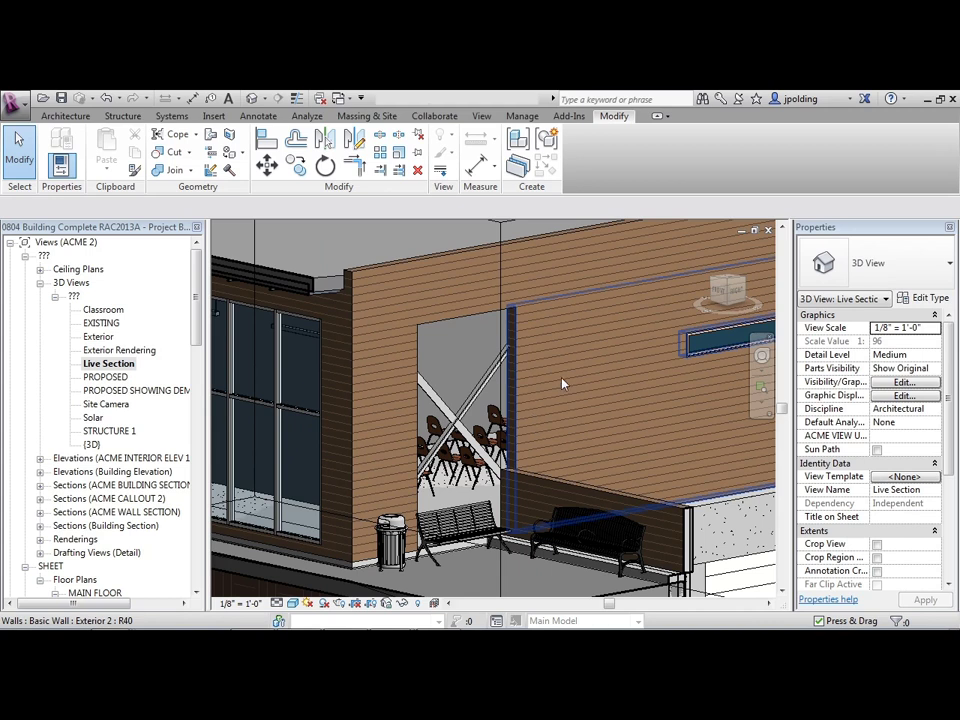
pyautogui.scroll(-3, 562, 380)
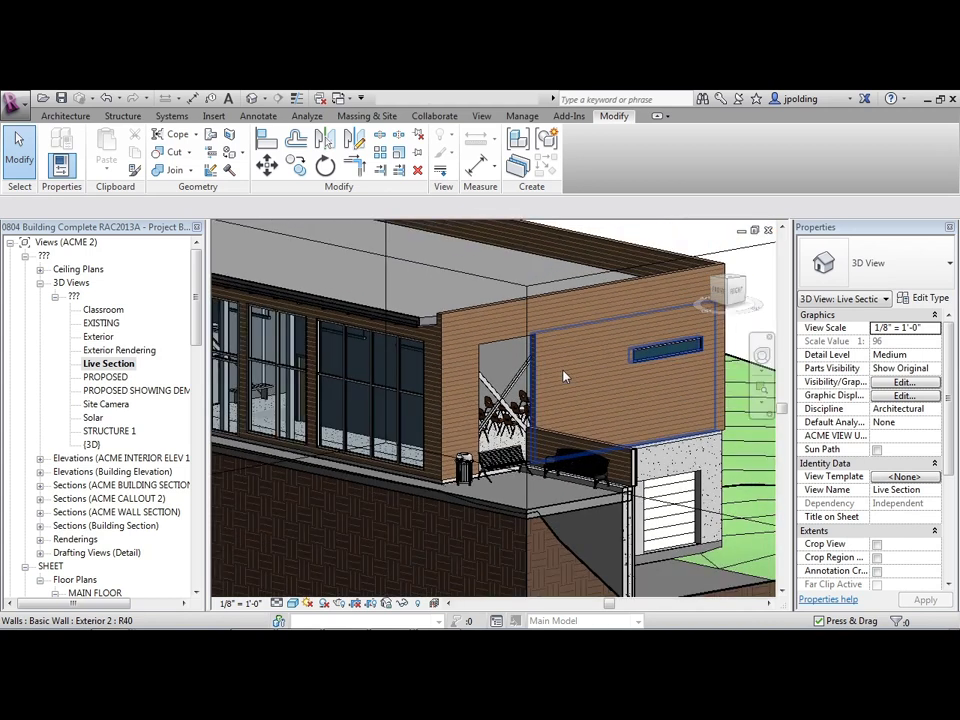
pyautogui.keyDown('shift'); pyautogui.moveTo(562, 380); pyautogui.dragTo(560, 446, button='middle'); pyautogui.keyUp('shift')
pyautogui.keyDown('shift'); pyautogui.moveTo(396, 452); pyautogui.dragTo(360, 435, button='middle'); pyautogui.keyUp('shift')
pyautogui.scroll(4, 357, 432)
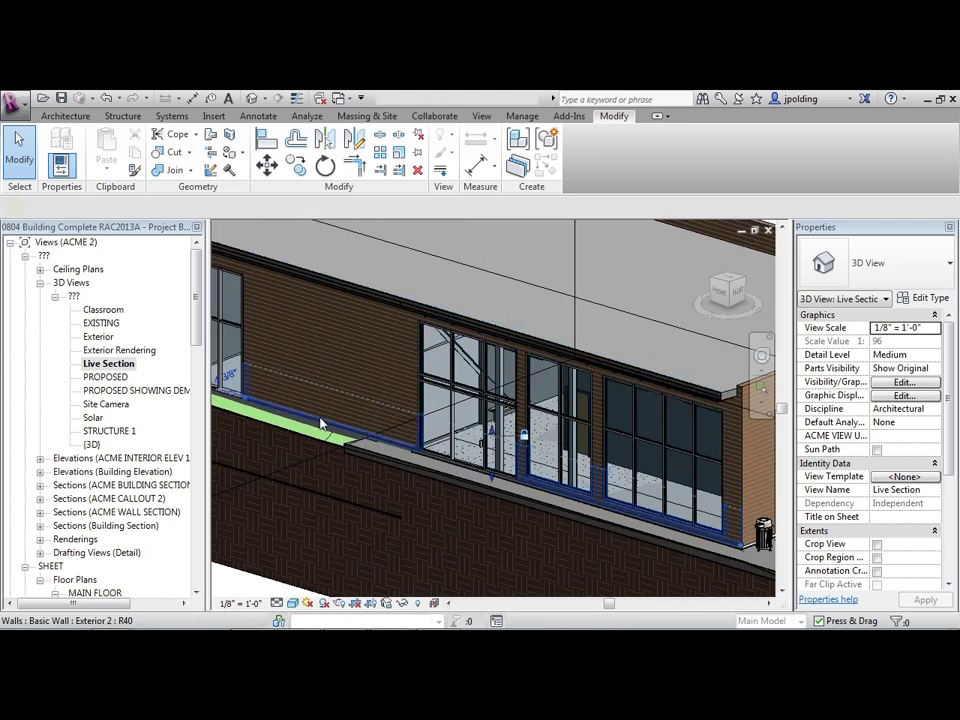
# - Duplicate the low wall's Exterior 2 type as 'ACME EW1 stone' and edit its Structure layers
pyautogui.click(322, 424)
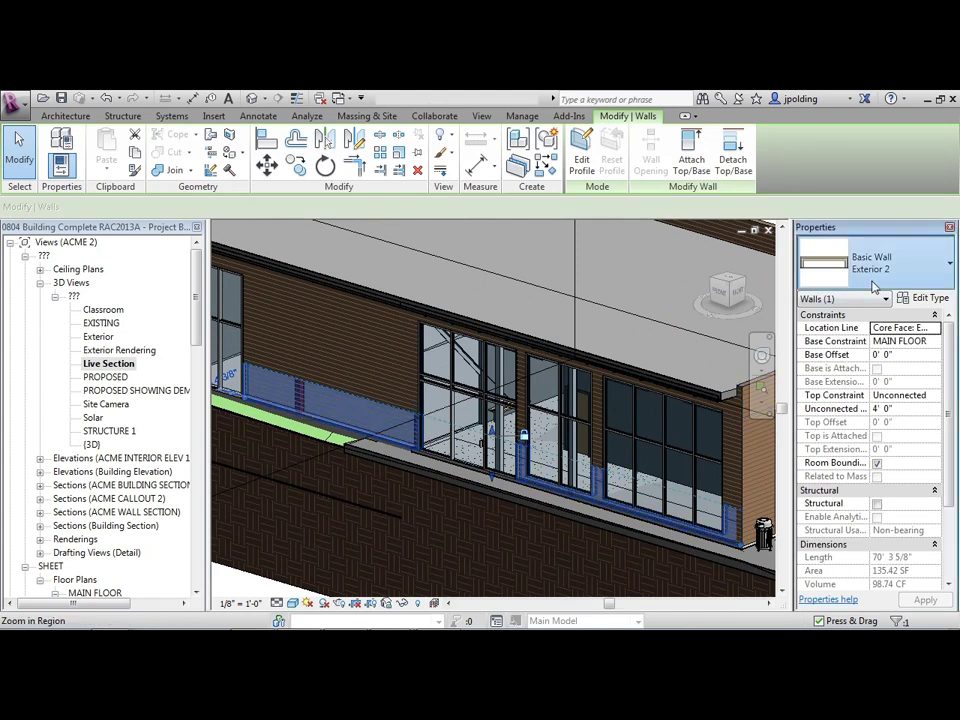
pyautogui.click(873, 286)
pyautogui.click(873, 286)
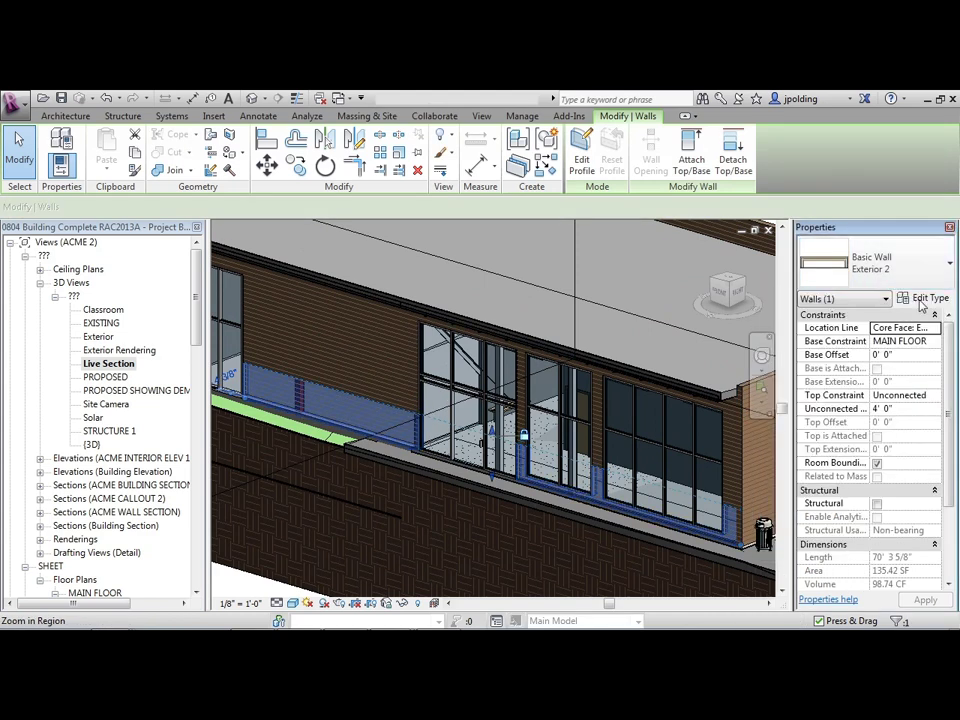
pyautogui.click(910, 298)
pyautogui.click(568, 163)
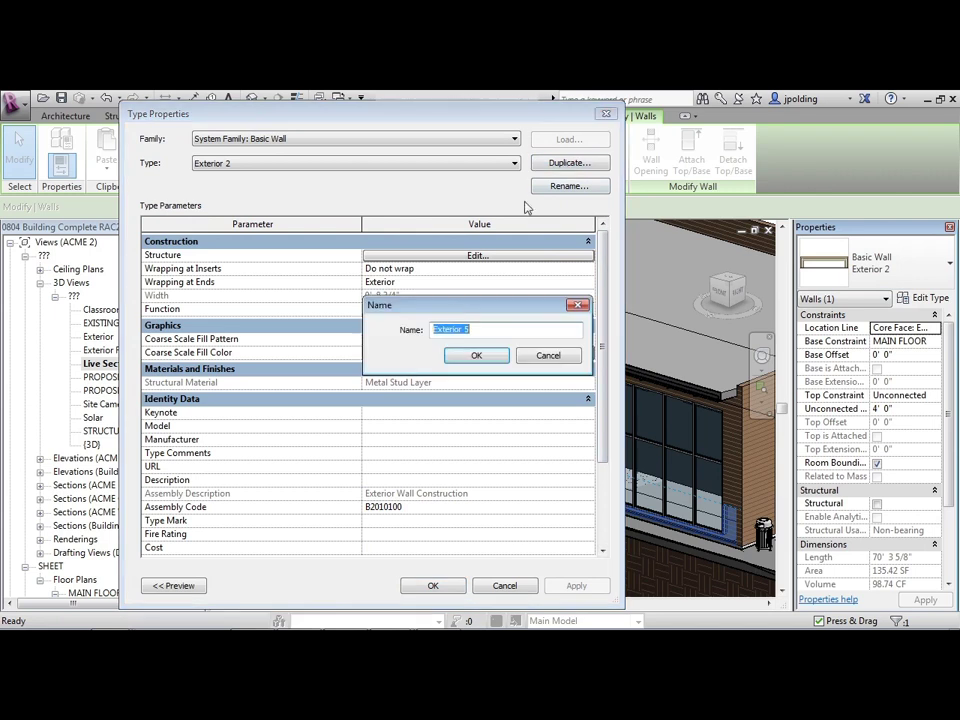
pyautogui.click(481, 330)
pyautogui.press('BackSpace')
pyautogui.press('BackSpace')
pyautogui.press('BackSpace')
pyautogui.press('BackSpace')
pyautogui.write('AC')
pyautogui.click(468, 355)
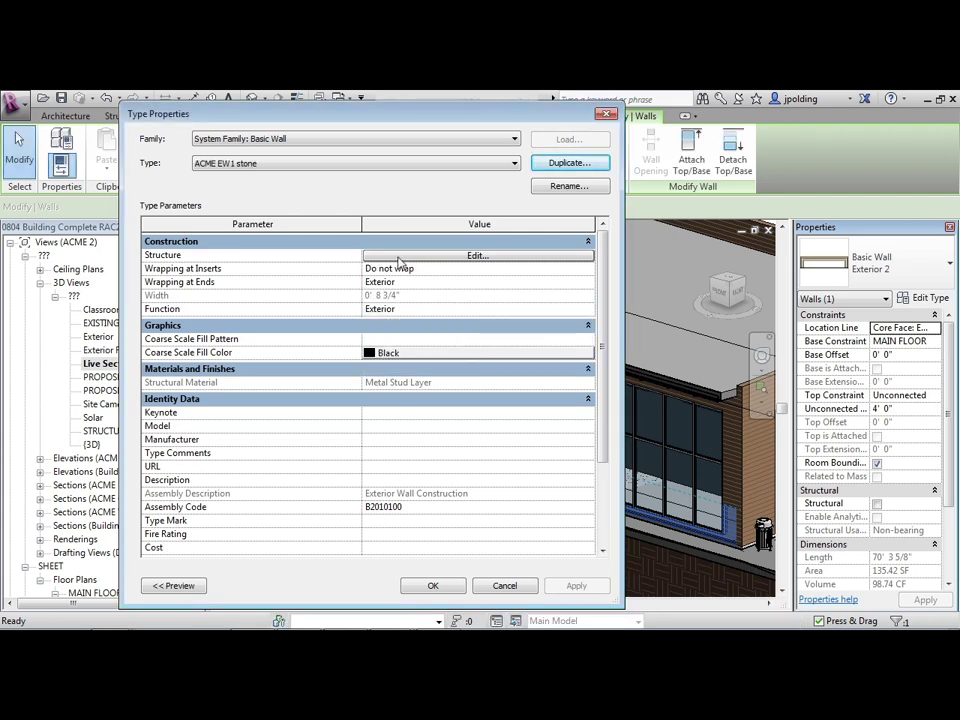
pyautogui.click(399, 256)
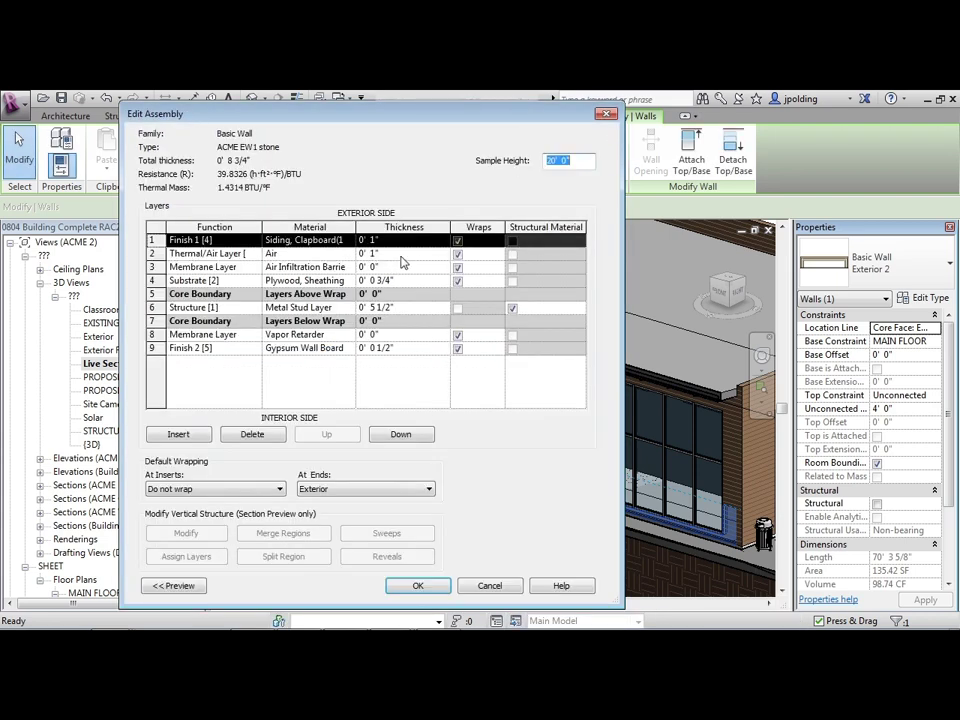
# - Assign the Stone, Natural Soldier material to the Finish 1 layer
pyautogui.click(305, 242)
pyautogui.click(349, 241)
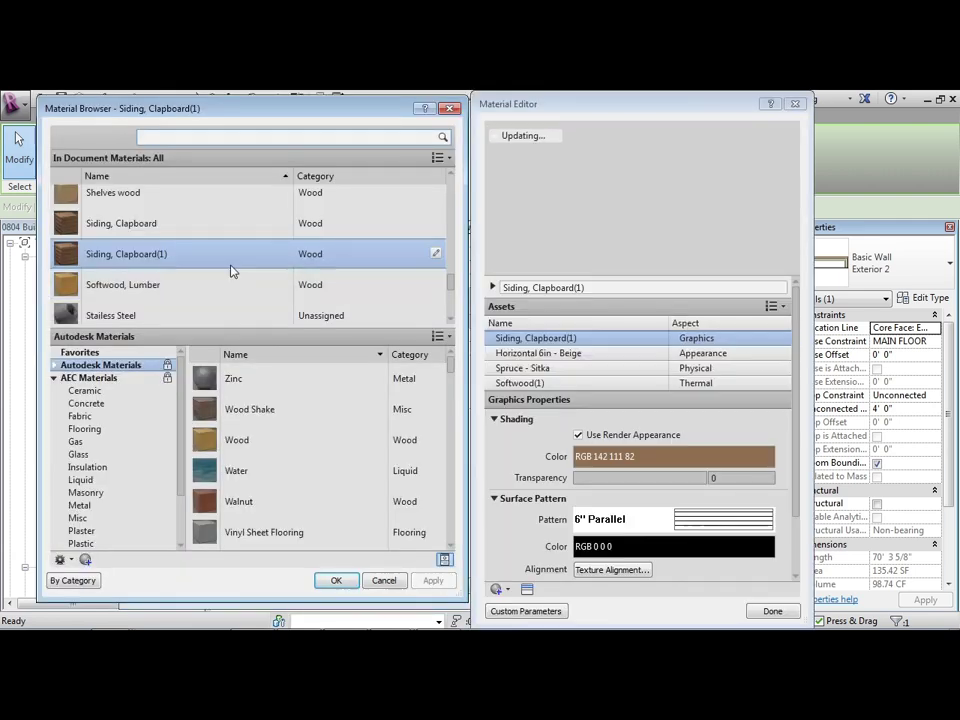
pyautogui.click(172, 140)
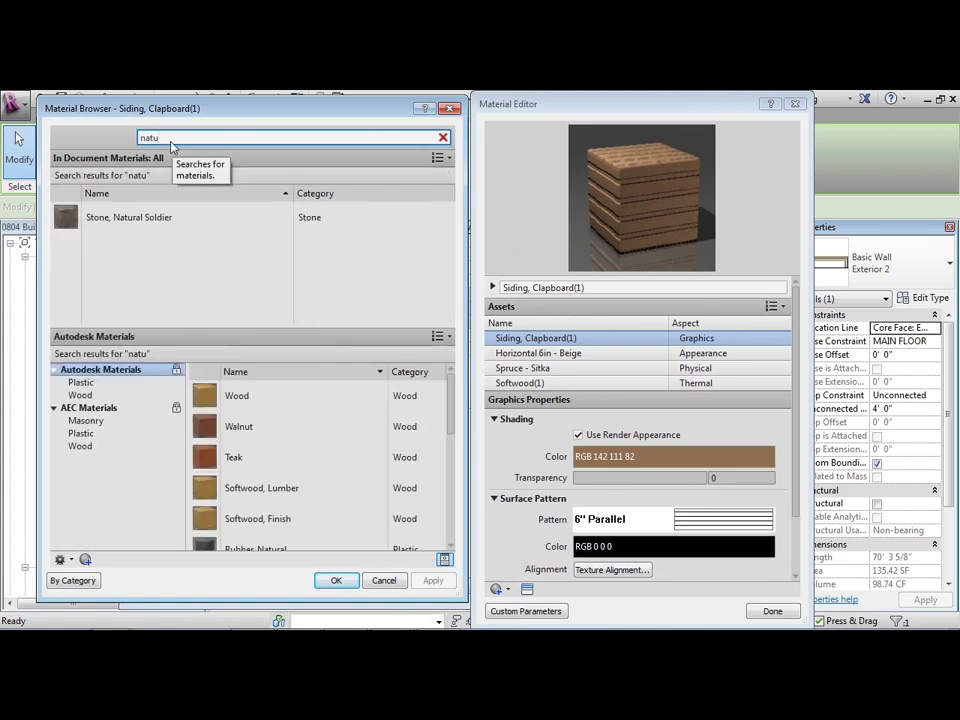
pyautogui.click(109, 221)
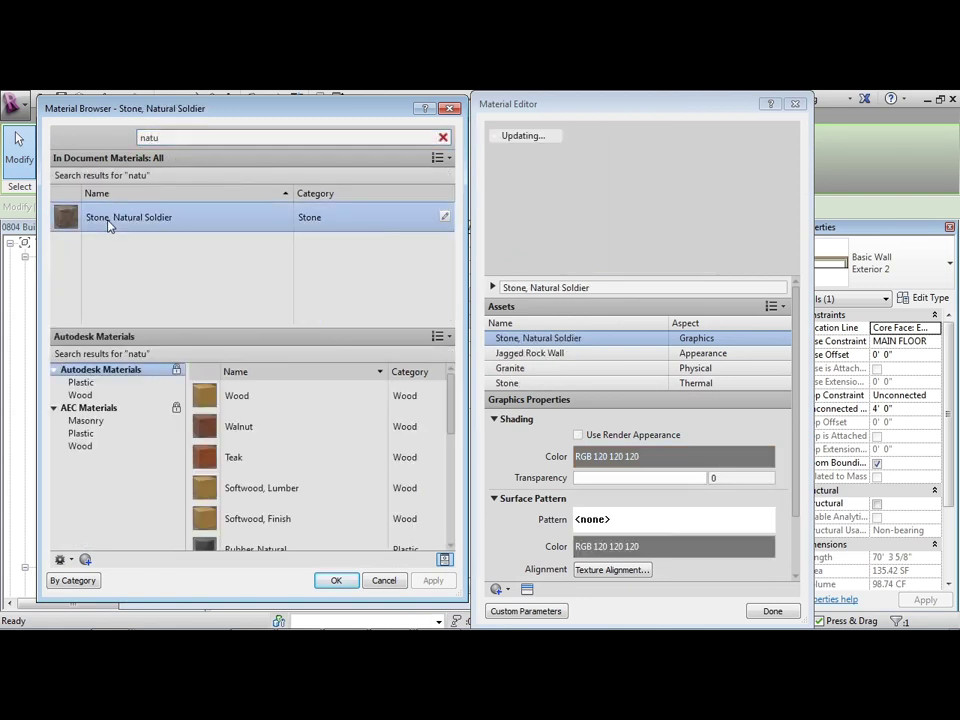
pyautogui.scroll(-1, 330, 530)
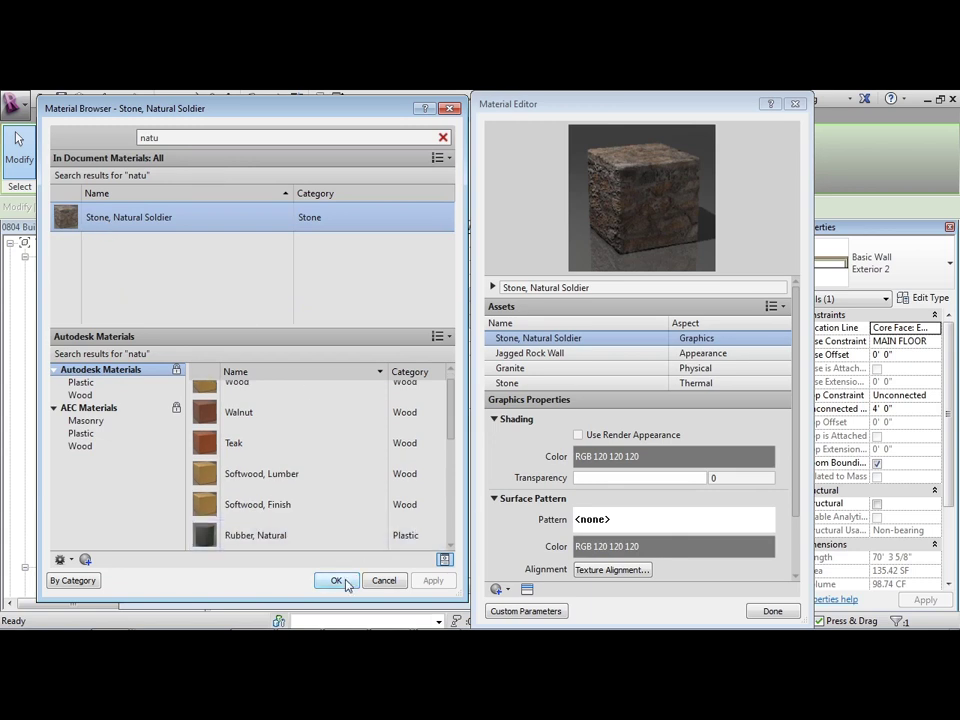
# - Set the material's surface pattern to the Block 8x16 model pattern
pyautogui.click(636, 532)
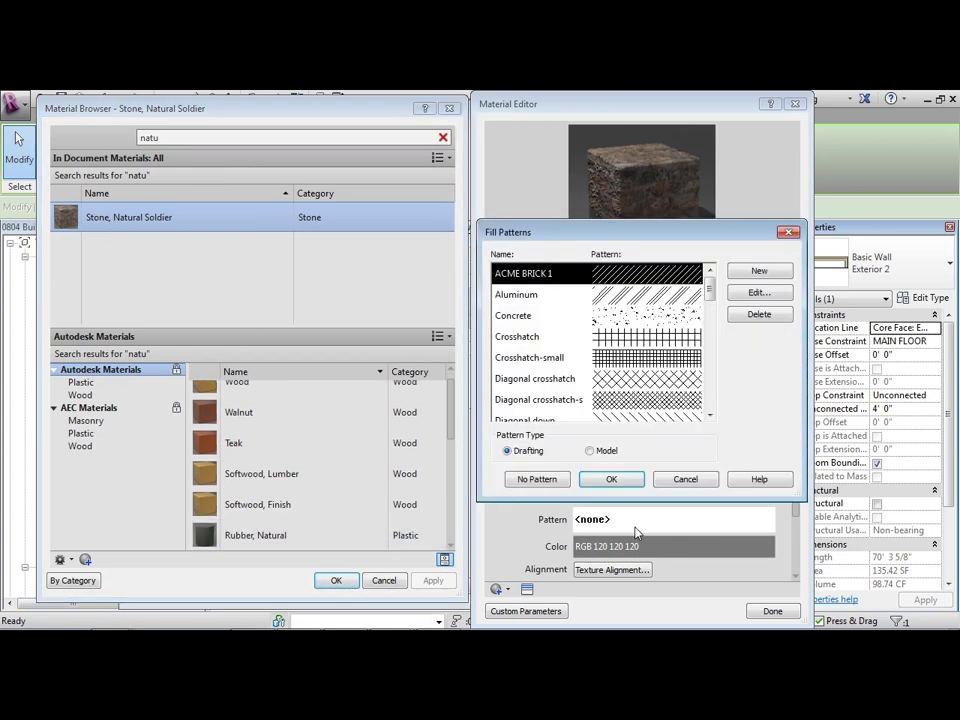
pyautogui.scroll(-1, 707, 291)
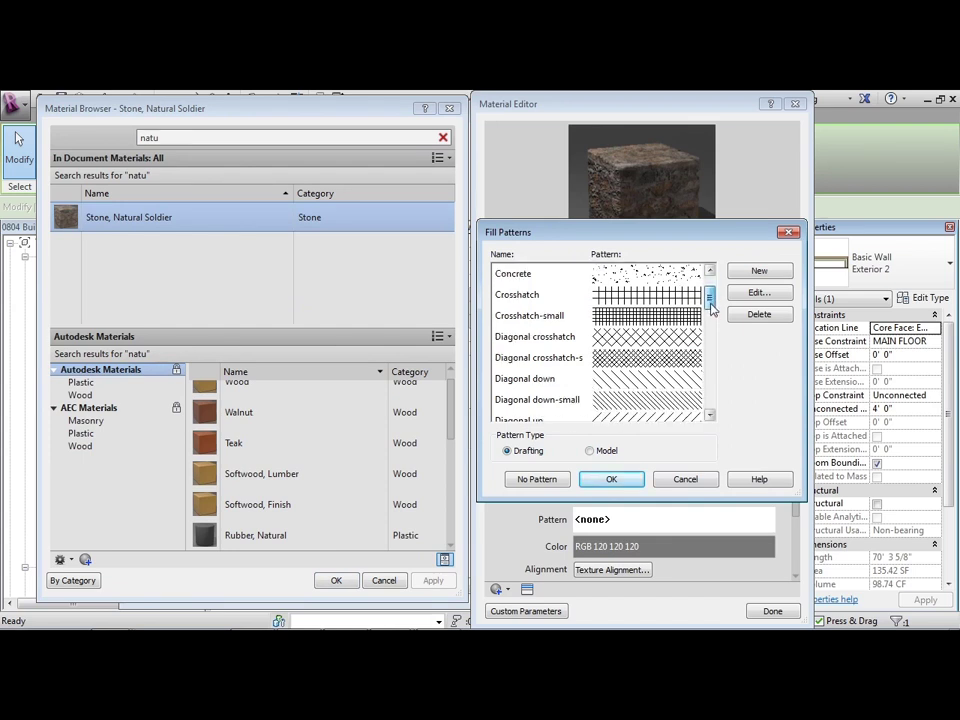
pyautogui.click(592, 451)
pyautogui.moveTo(709, 296); pyautogui.dragTo(706, 358)
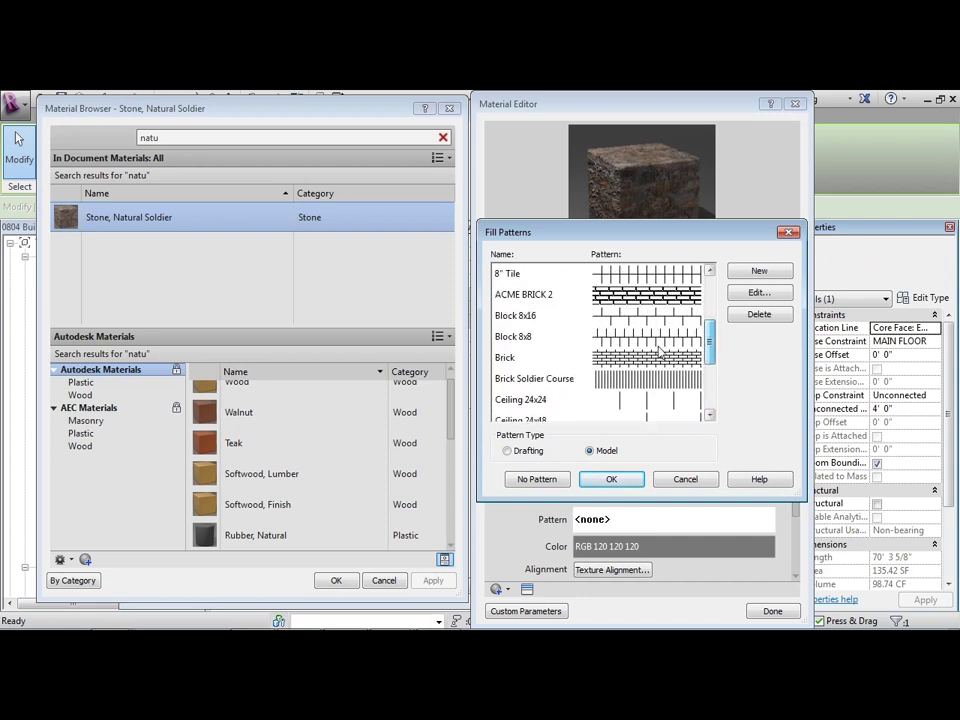
pyautogui.click(640, 316)
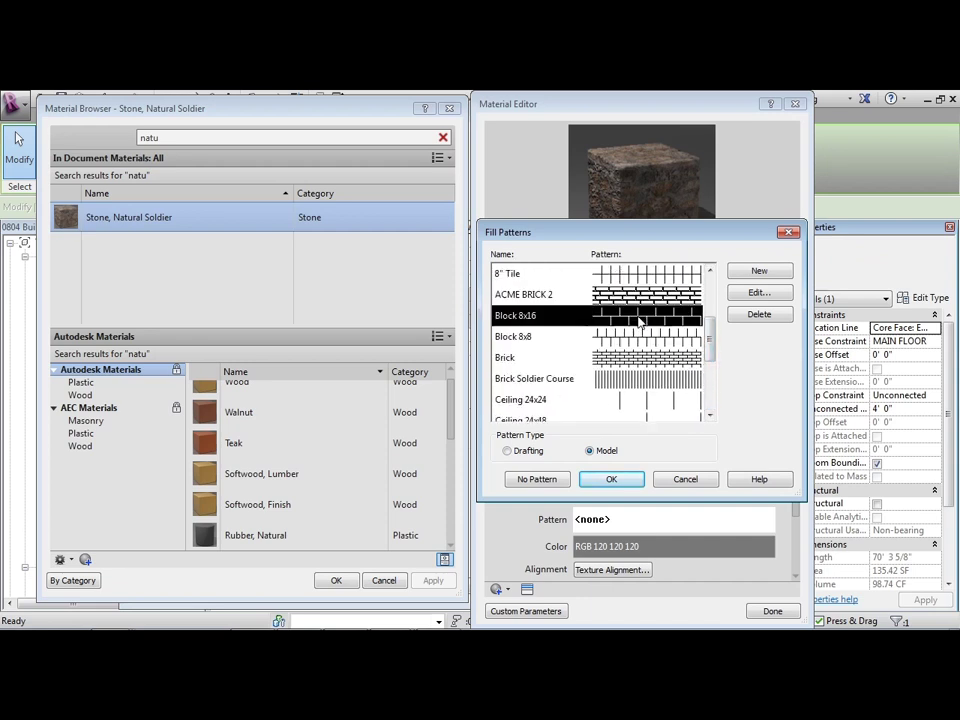
pyautogui.click(606, 480)
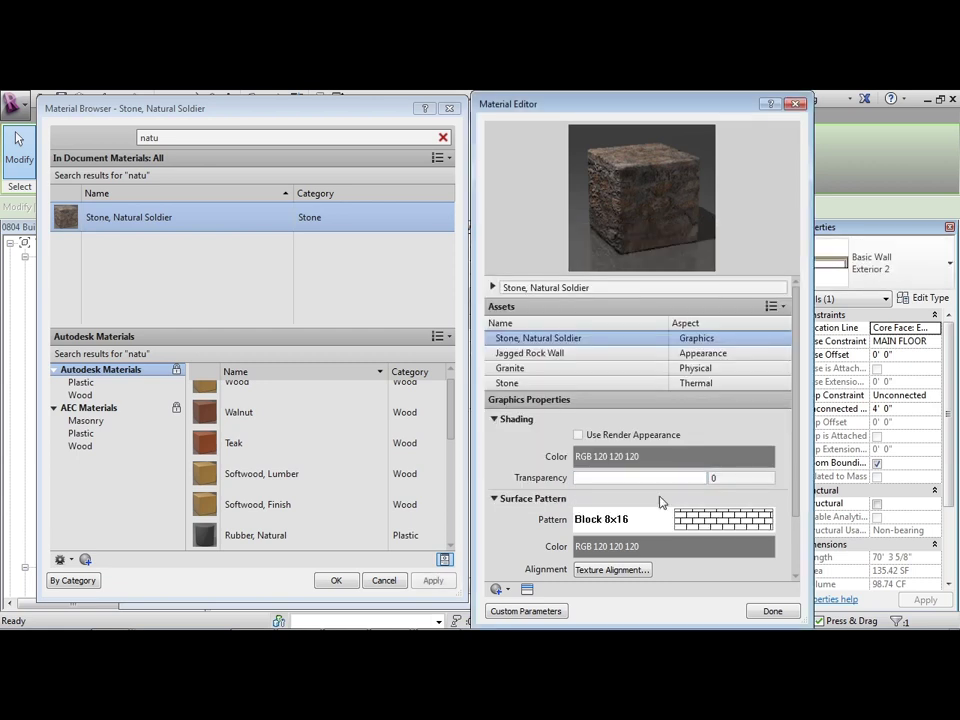
# - Set the stone Finish 1 layer to 0' 3.5" thick and apply the ACME EW1 stone type
pyautogui.click(342, 584)
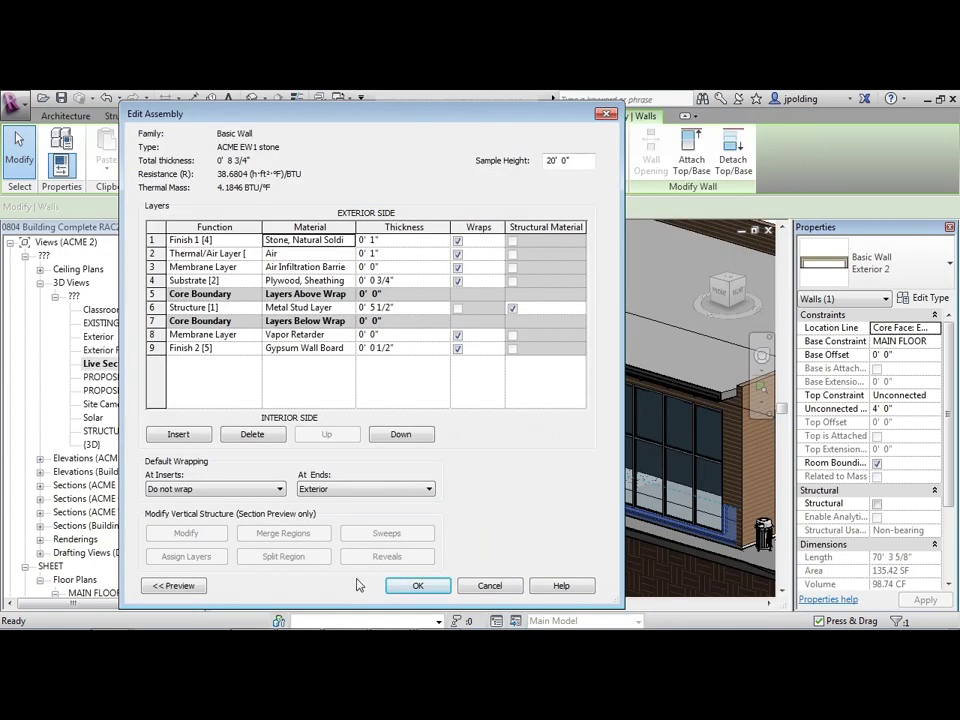
pyautogui.click(380, 240)
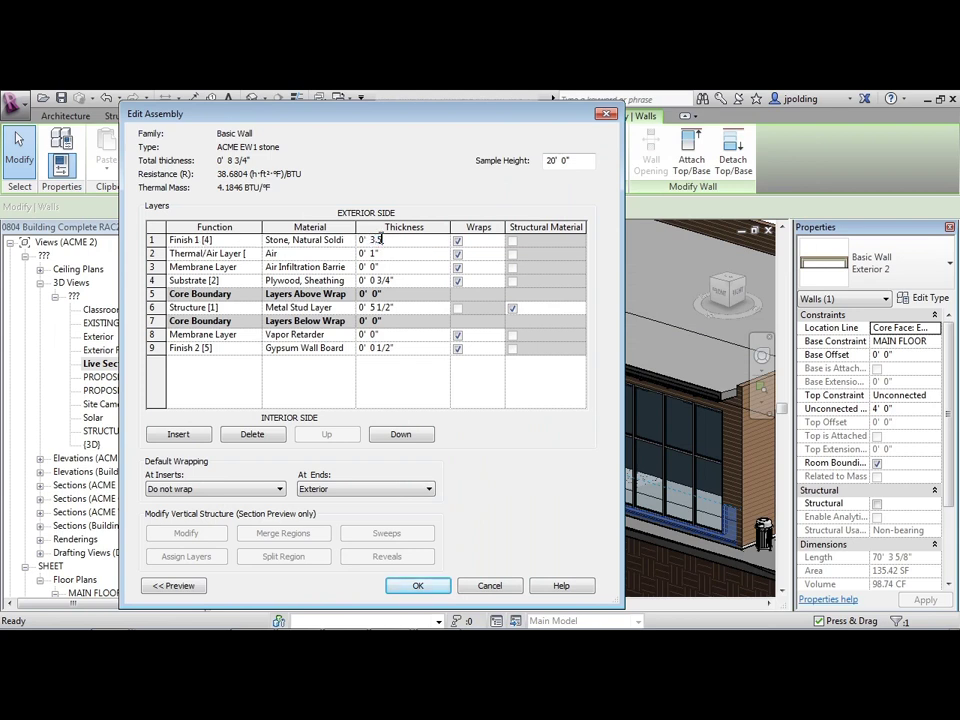
pyautogui.write("0' 3.5")
pyautogui.click(397, 255)
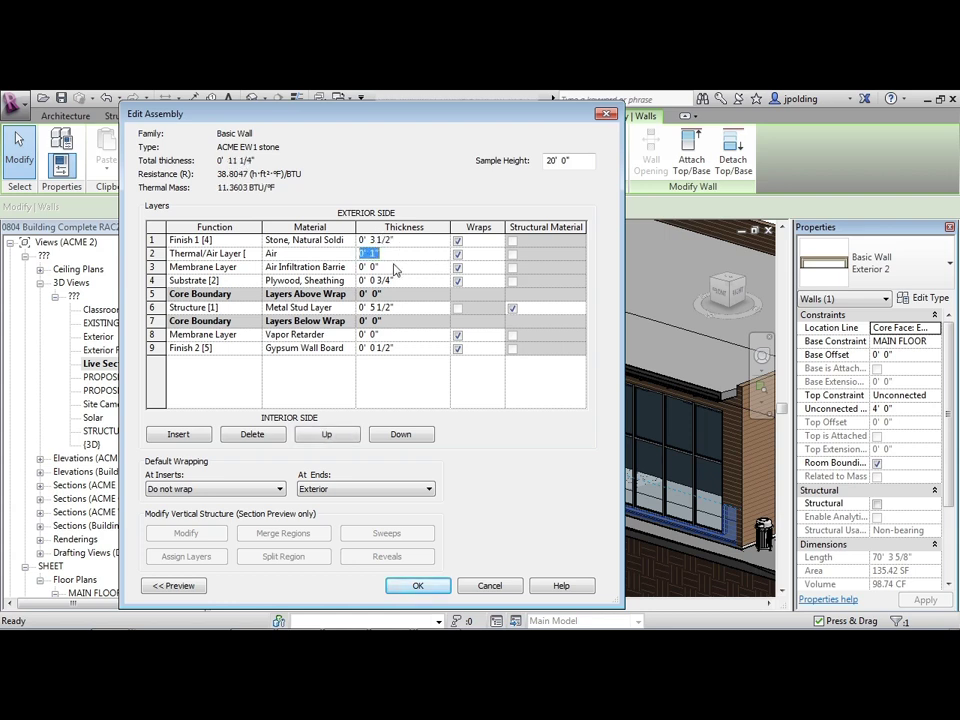
pyautogui.click(392, 268)
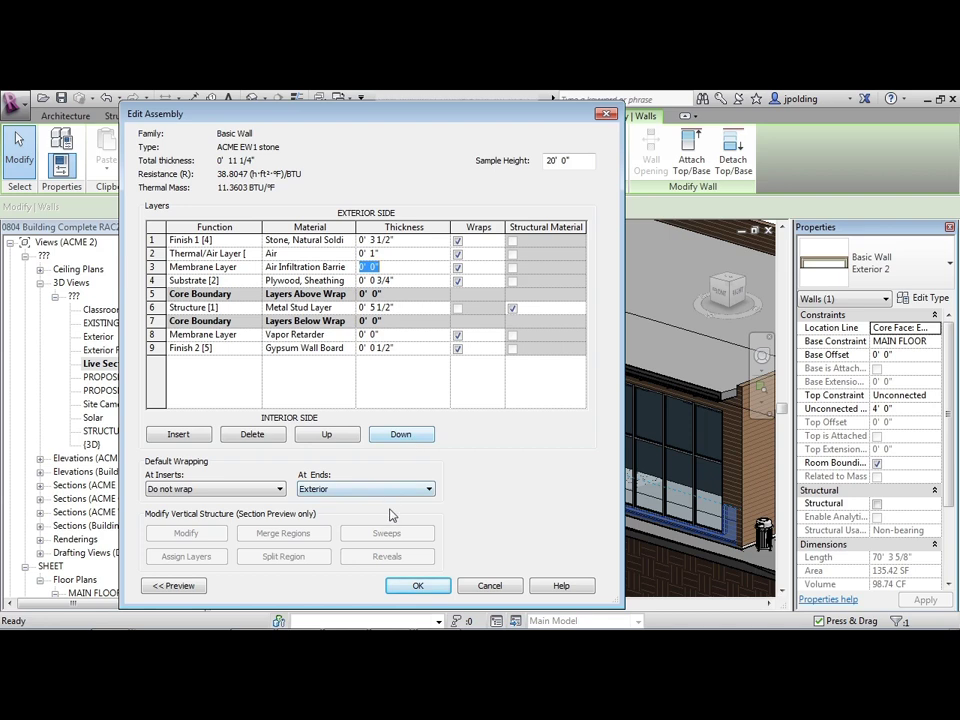
pyautogui.click(417, 584)
pyautogui.click(421, 586)
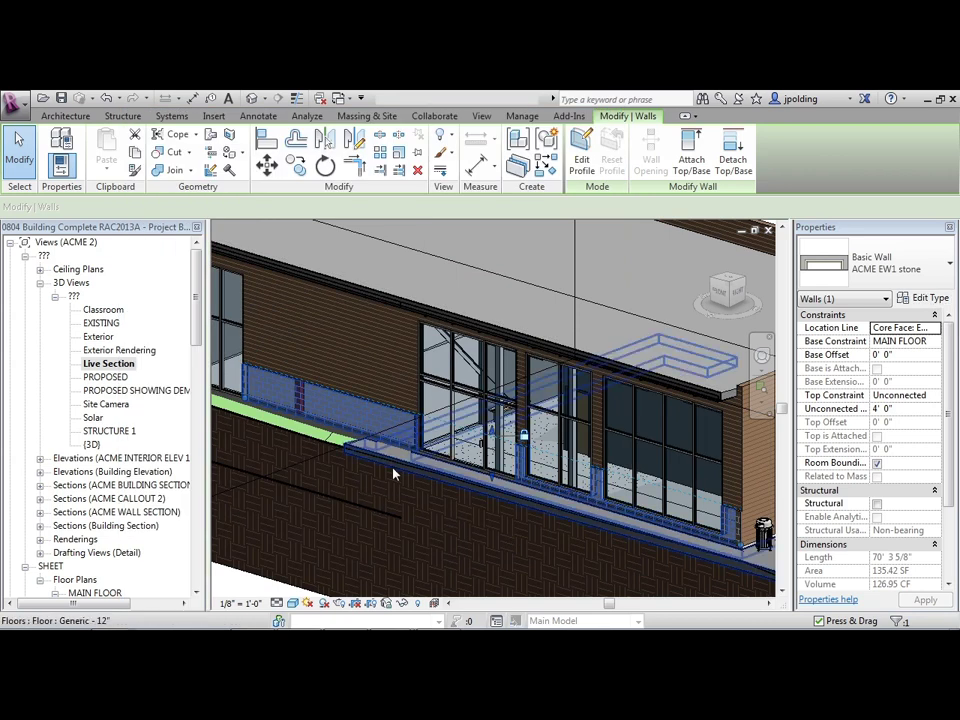
# - Change the short corner wall by the bin and bench to Basic Wall: ACME EW1 stone
pyautogui.press('Escape')
pyautogui.scroll(3, 420, 463)
pyautogui.moveTo(420, 463); pyautogui.dragTo(548, 370, button='middle')
pyautogui.scroll(3, 548, 370)
pyautogui.scroll(2, 650, 455)
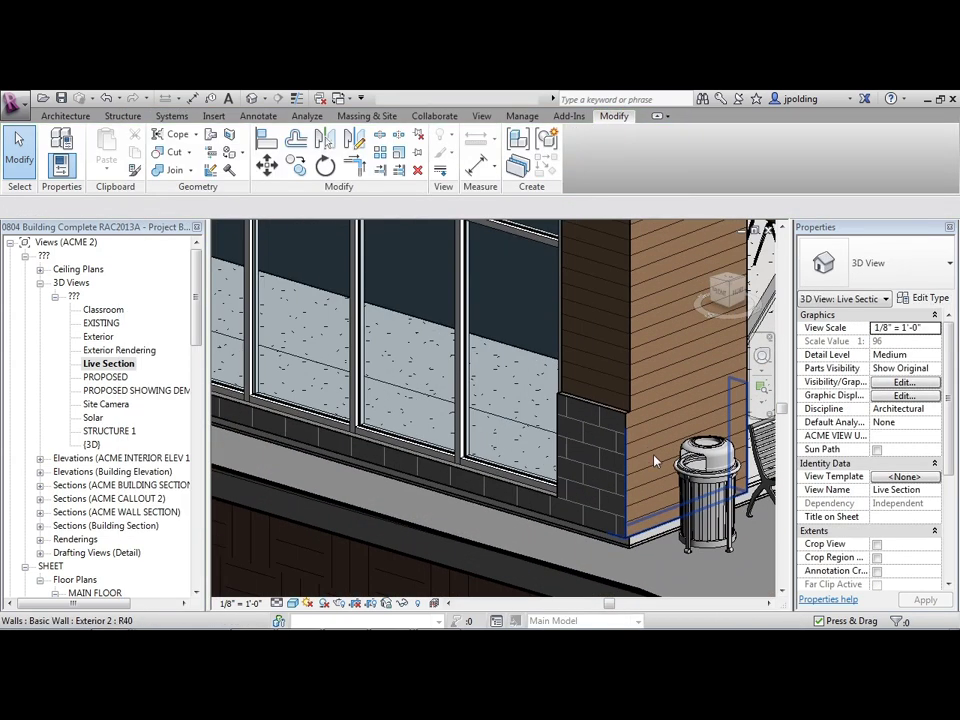
pyautogui.keyDown('shift'); pyautogui.moveTo(655, 460); pyautogui.dragTo(634, 424, button='middle'); pyautogui.keyUp('shift')
pyautogui.click(652, 424)
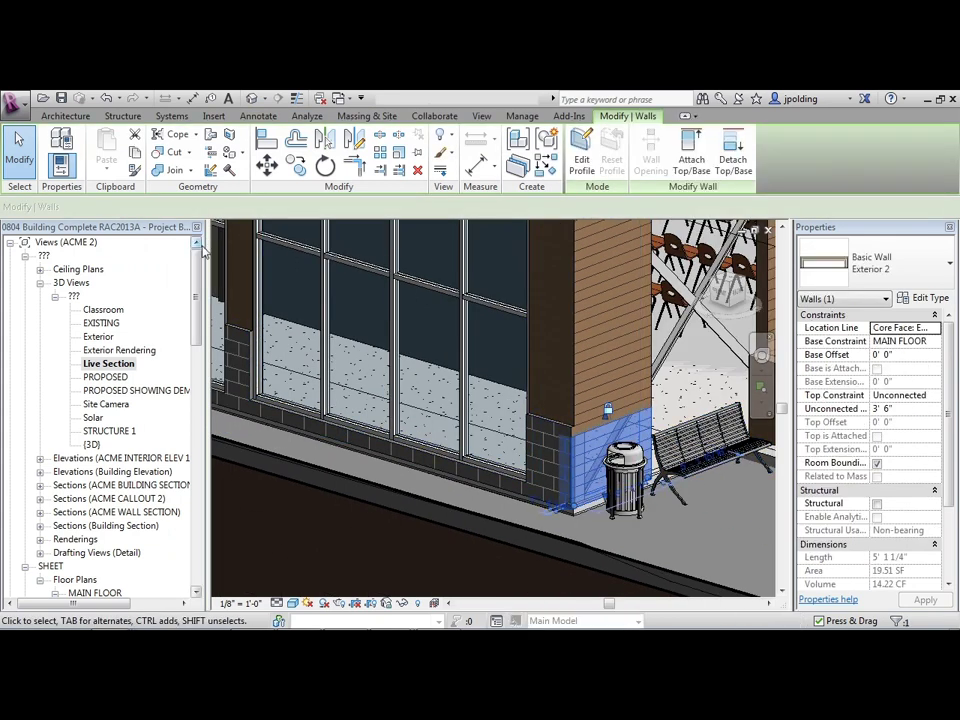
pyautogui.click(873, 272)
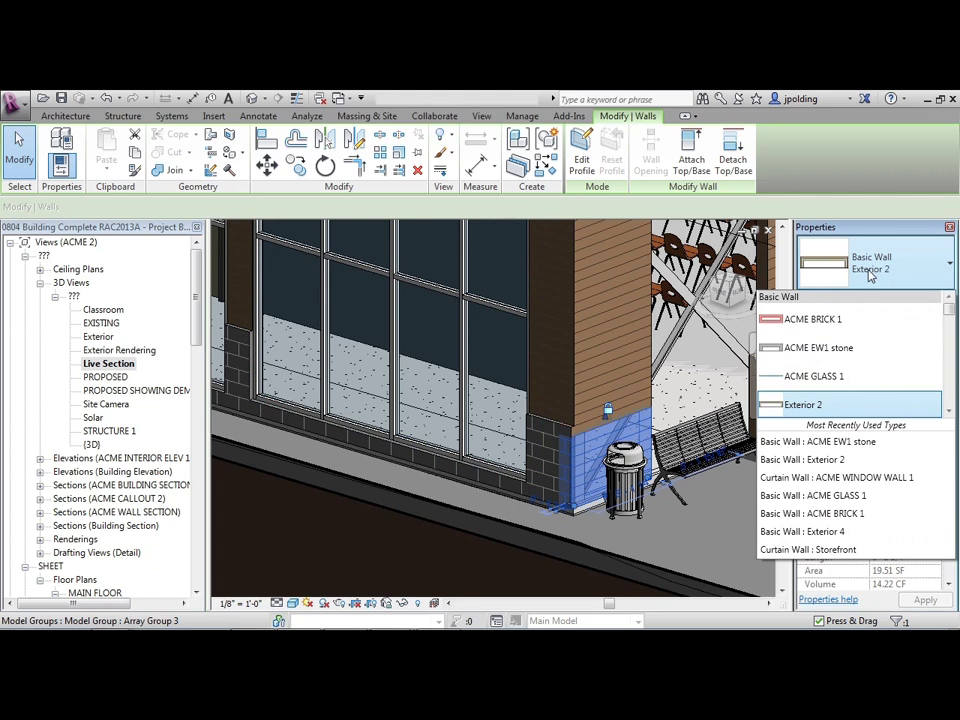
pyautogui.click(827, 350)
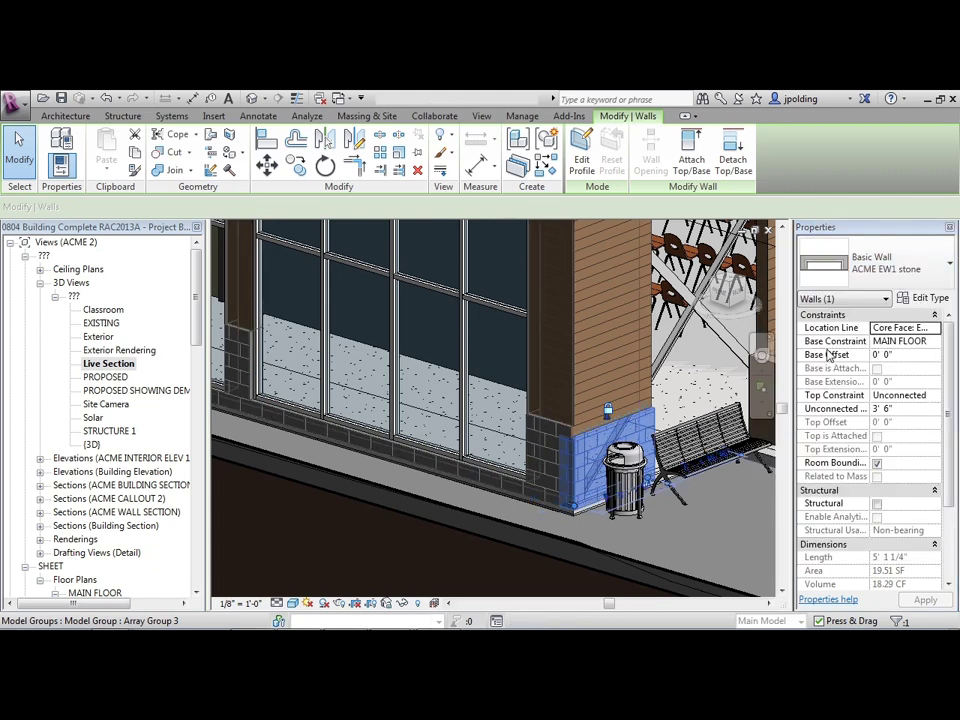
pyautogui.press('Escape')
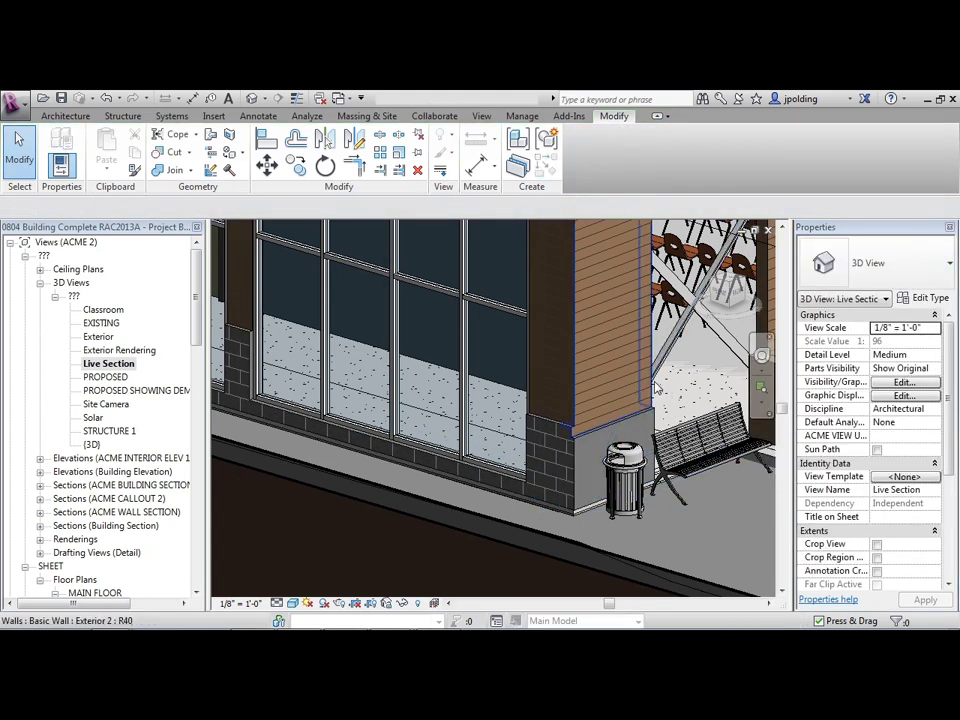
# - Check the stone wall's type and orbit to view the stone finish along the glazed facade
pyautogui.scroll(3, 656, 473)
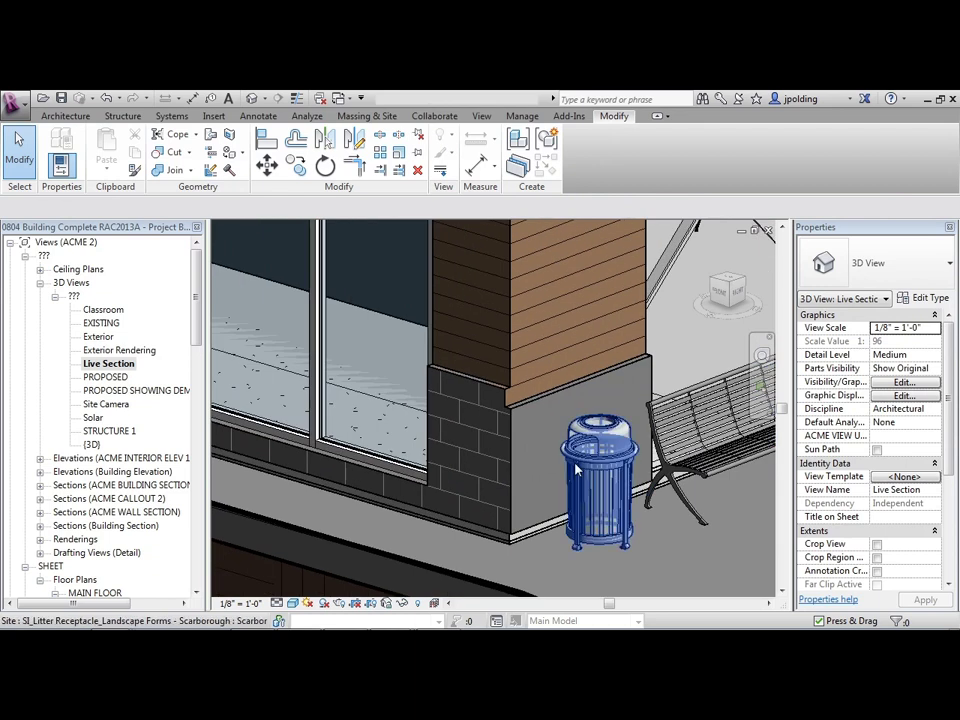
pyautogui.click(561, 405)
pyautogui.press('Escape')
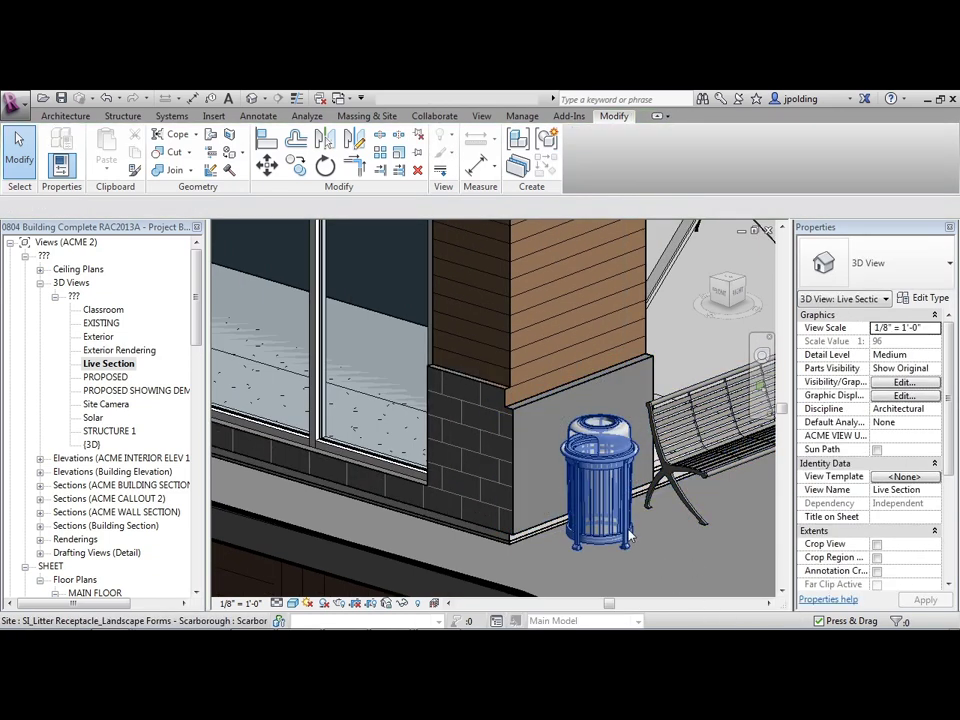
pyautogui.click(592, 414)
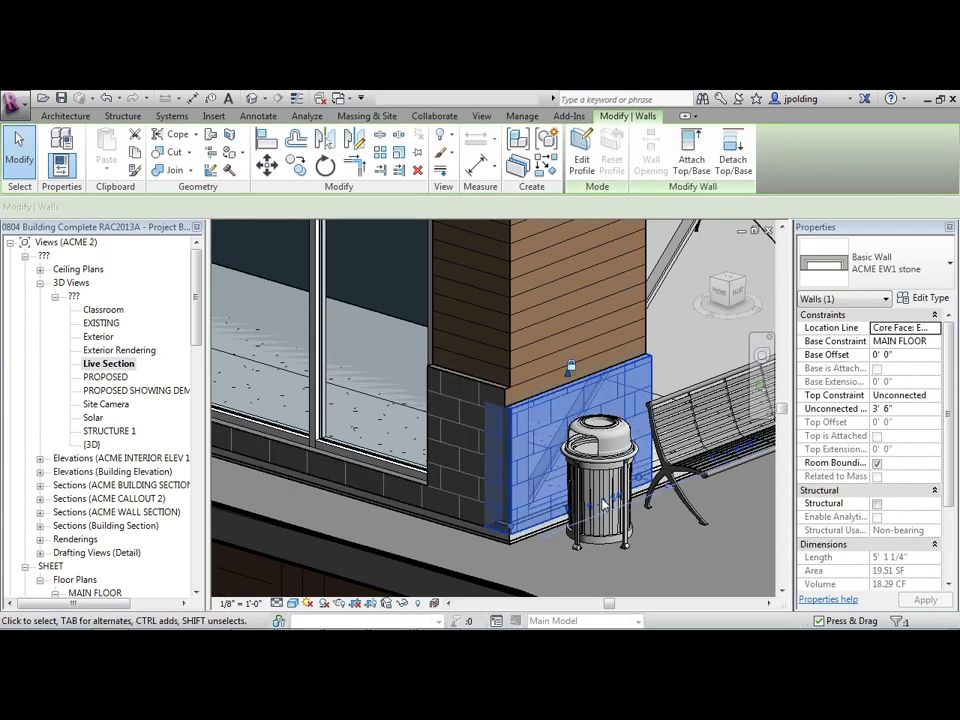
pyautogui.press('Escape')
pyautogui.keyDown('shift'); pyautogui.moveTo(534, 527); pyautogui.dragTo(683, 372, button='middle'); pyautogui.keyUp('shift')
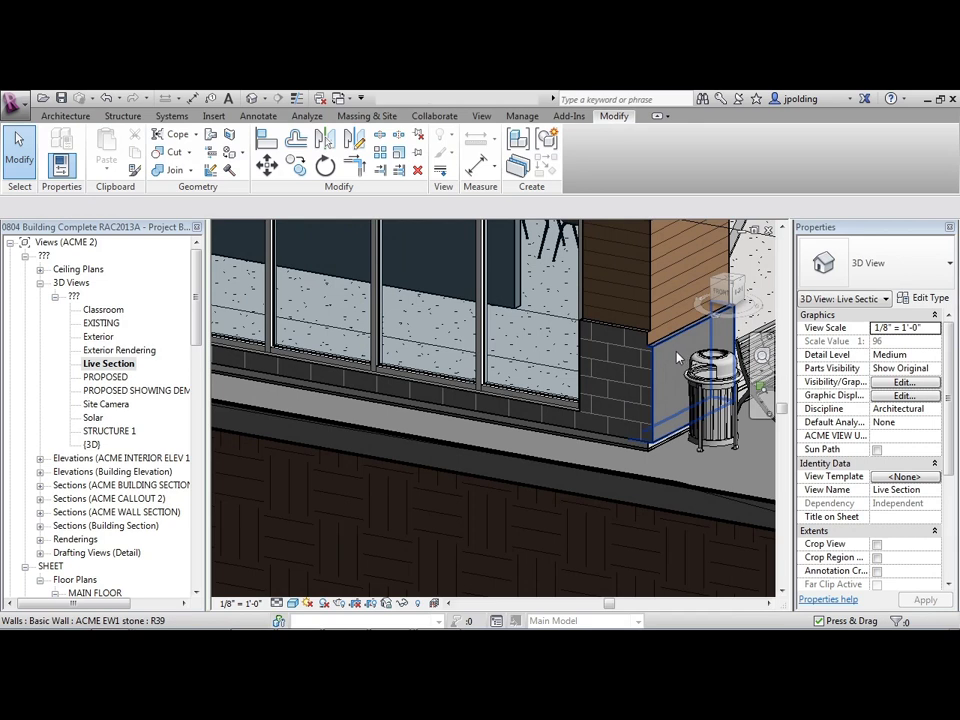
pyautogui.scroll(3, 684, 372)
pyautogui.scroll(-1, 456, 425)
pyautogui.scroll(-2, 456, 425)
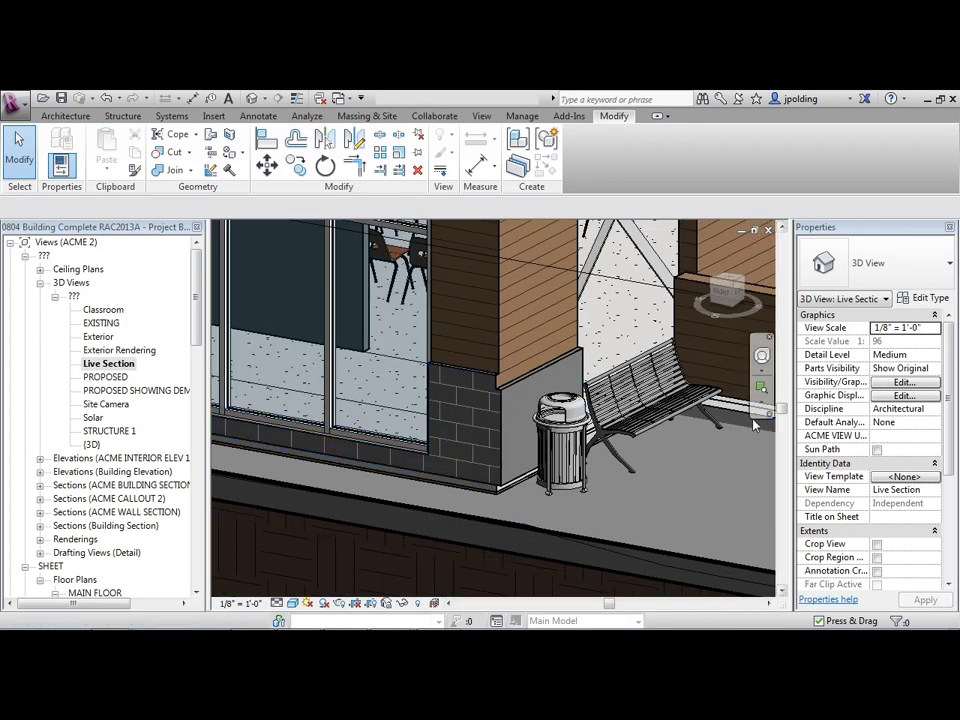
pyautogui.scroll(-3, 742, 428)
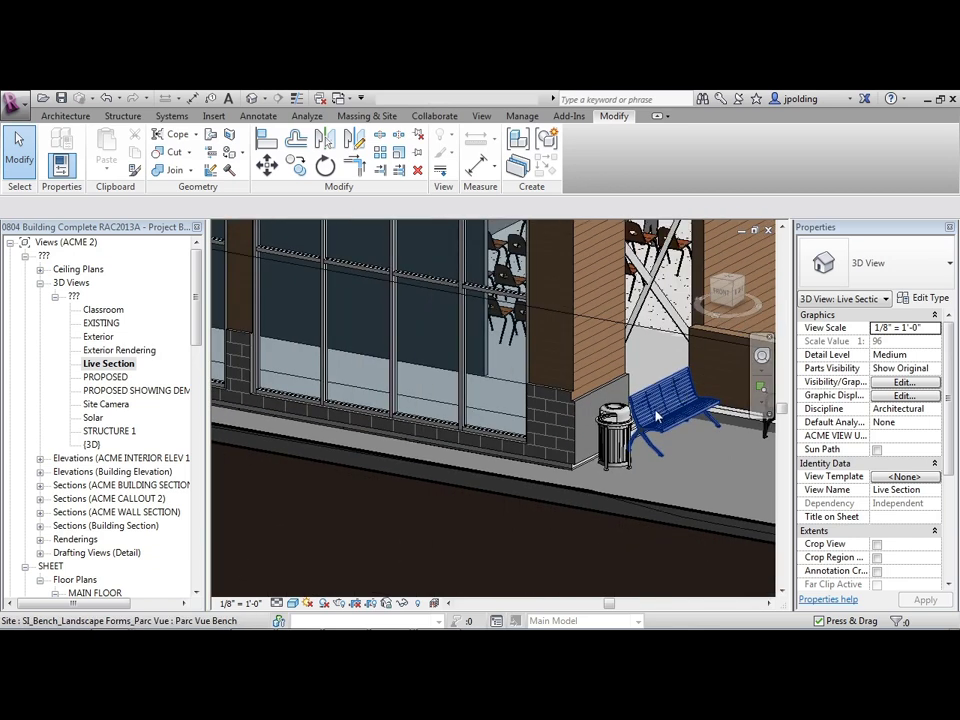
pyautogui.moveTo(561, 474); pyautogui.dragTo(686, 414, button='middle')
pyautogui.scroll(-2, 668, 450)
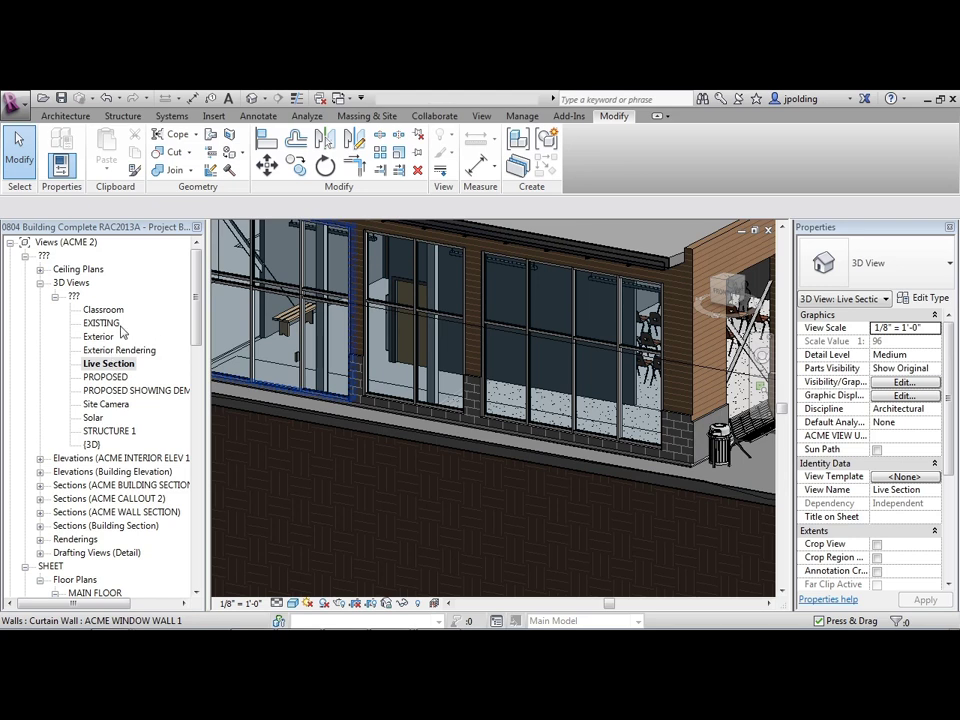
# - In the MAIN FLOOR ARCH plan, move the Through Stairs1 section line to the left
pyautogui.click(110, 498)
pyautogui.scroll(-2, 126, 510)
pyautogui.doubleClick(125, 540)
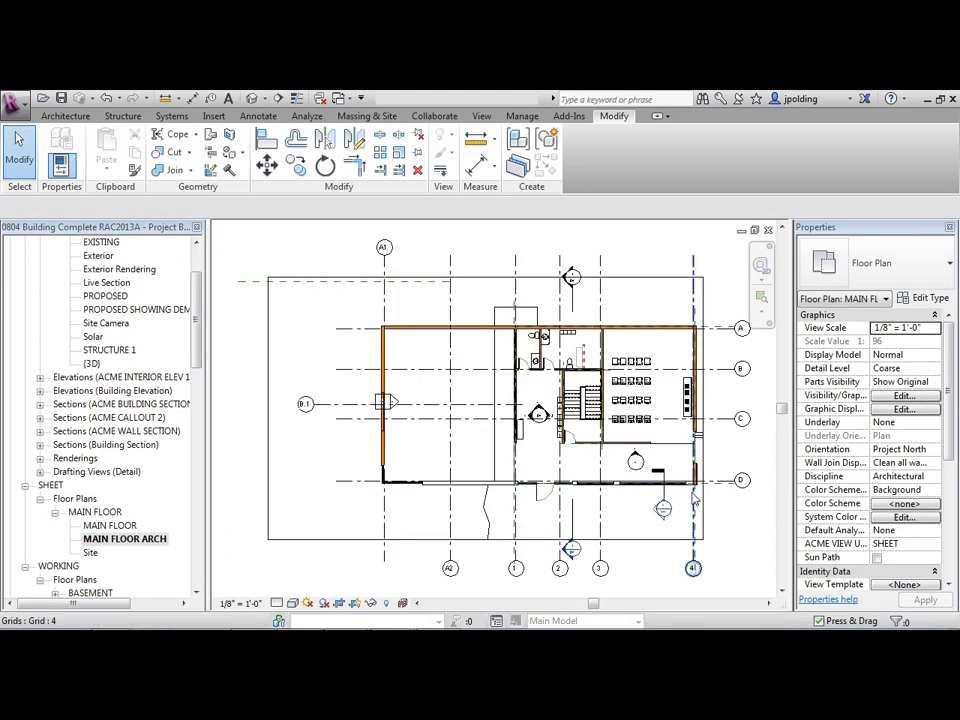
pyautogui.scroll(3, 677, 523)
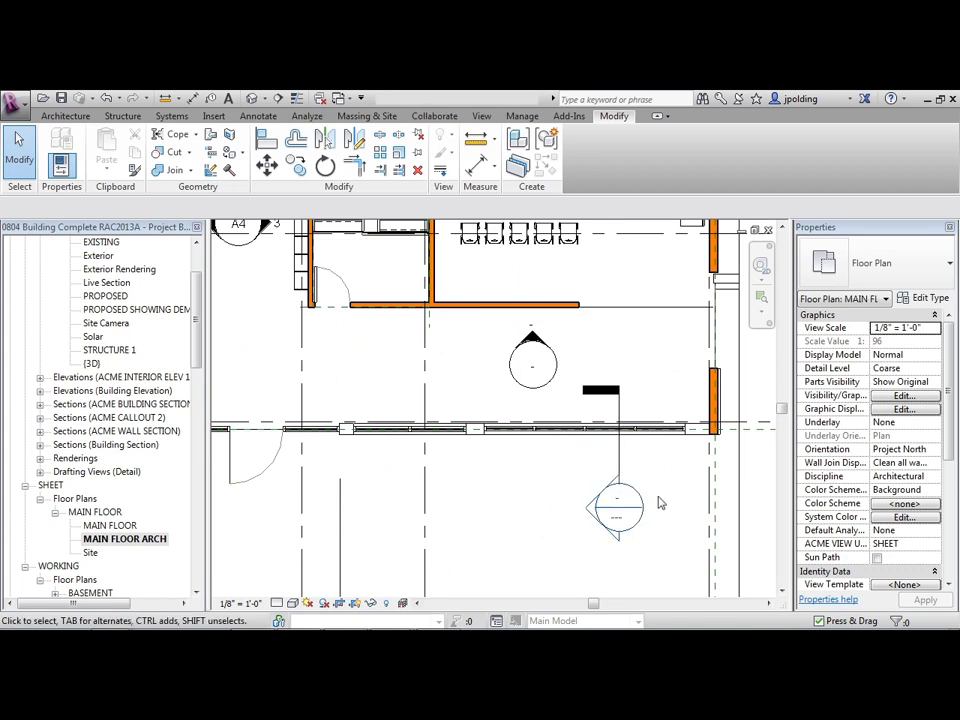
pyautogui.click(619, 445)
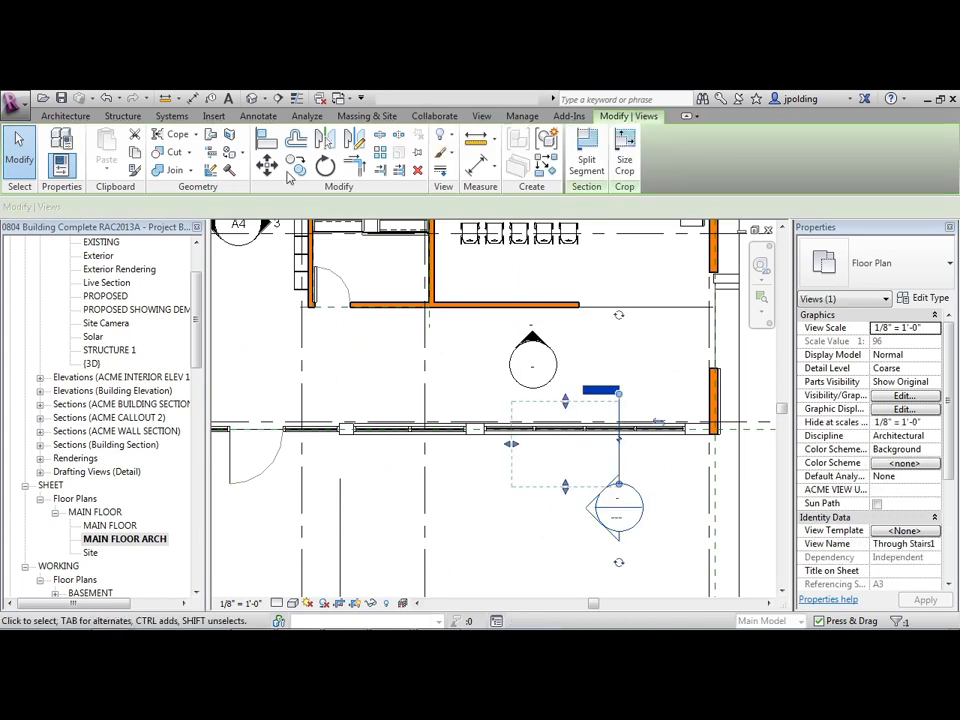
pyautogui.click(268, 167)
pyautogui.click(618, 460)
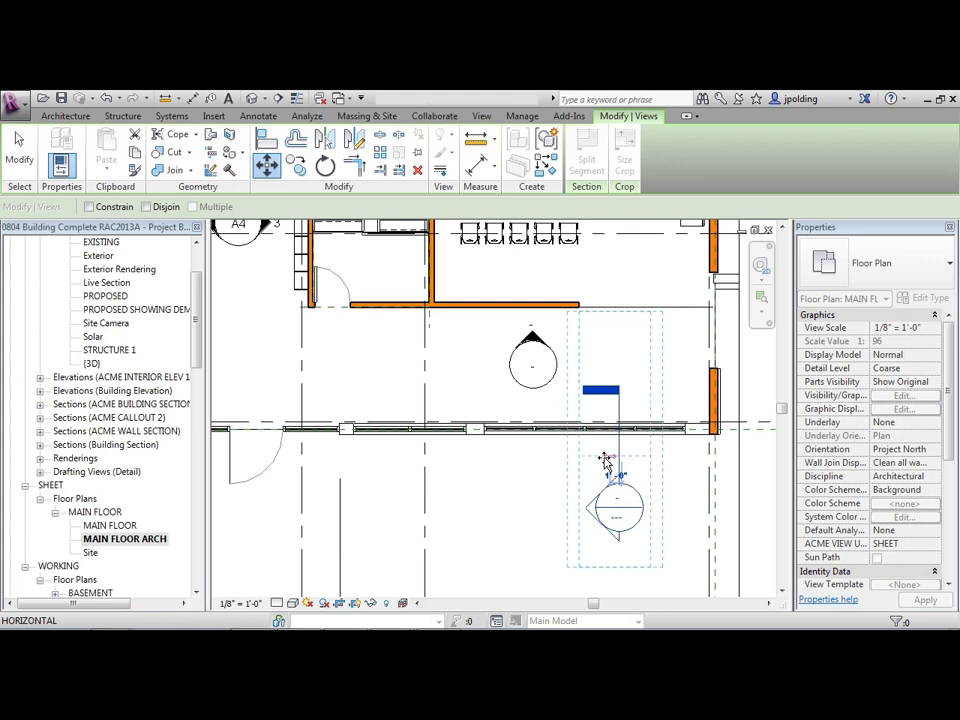
pyautogui.click(477, 467)
pyautogui.press('Escape')
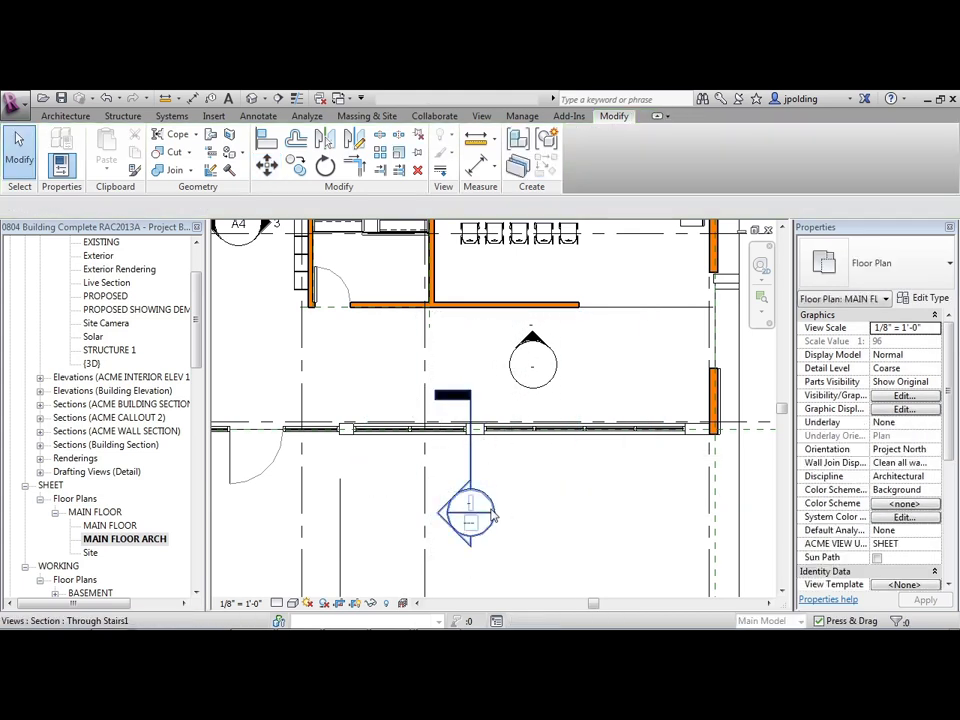
# - Give the Through Stairs1 section view Fine detail level and a 1/2" = 1'-0" scale
pyautogui.doubleClick(466, 513)
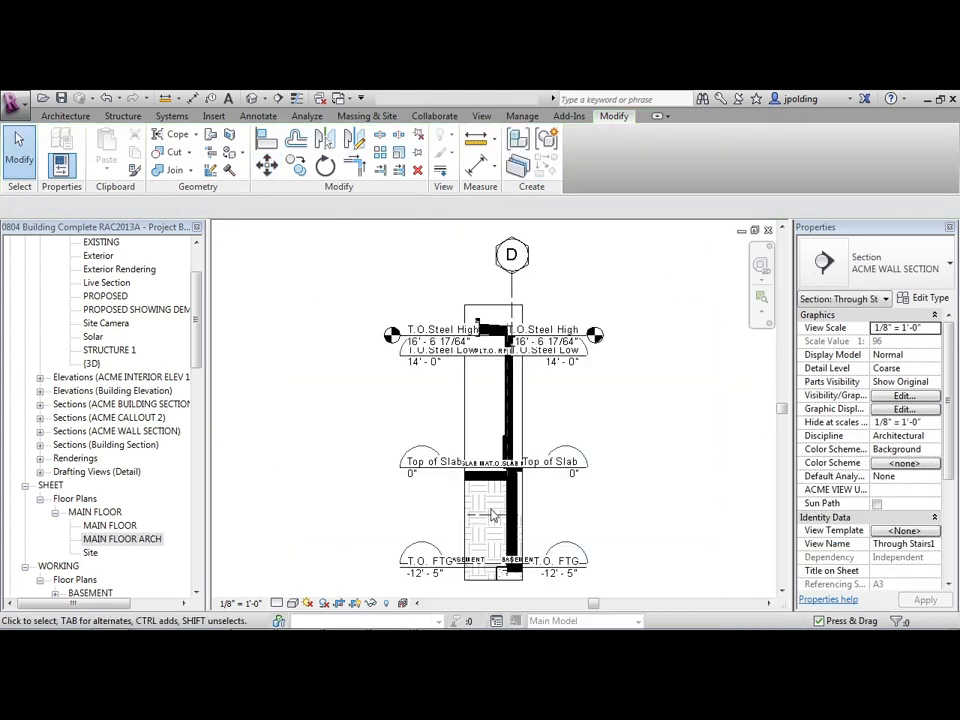
pyautogui.click(277, 603)
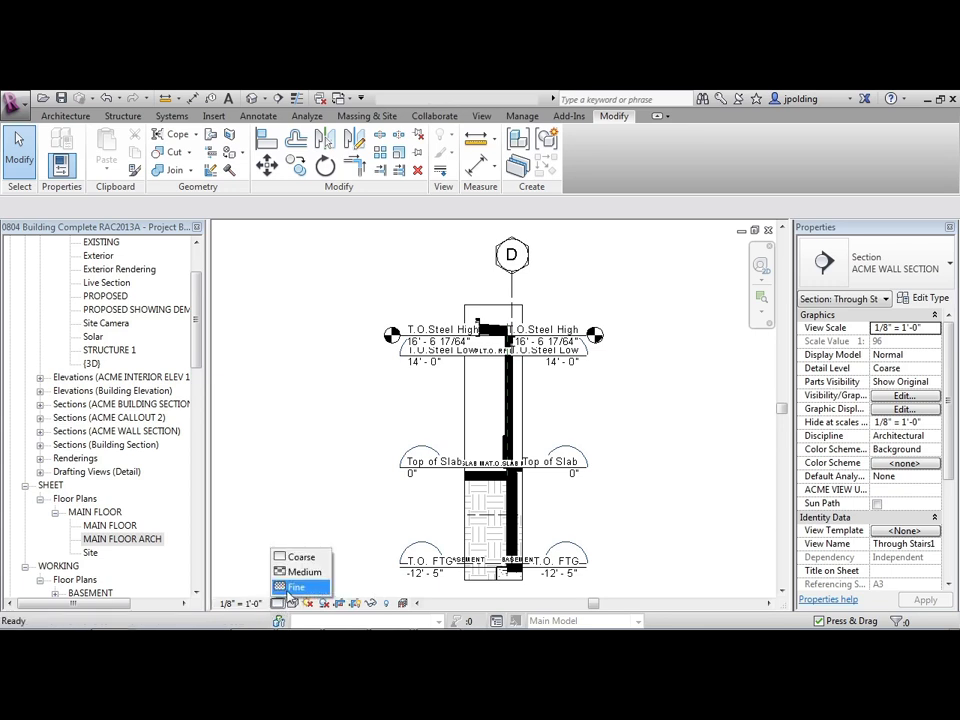
pyautogui.click(291, 587)
pyautogui.click(240, 603)
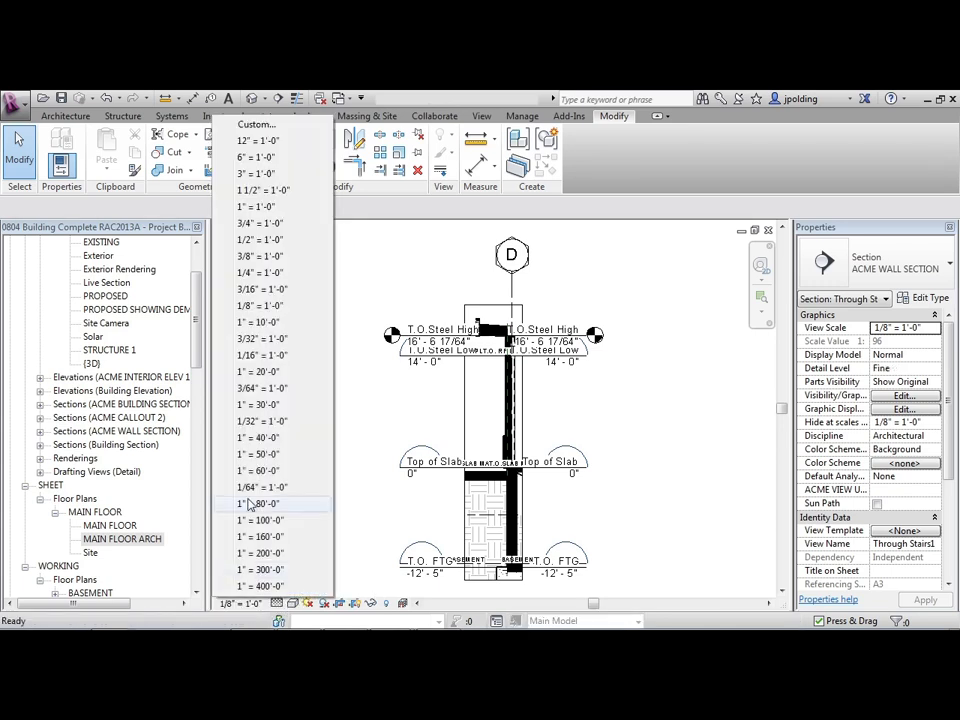
pyautogui.click(258, 241)
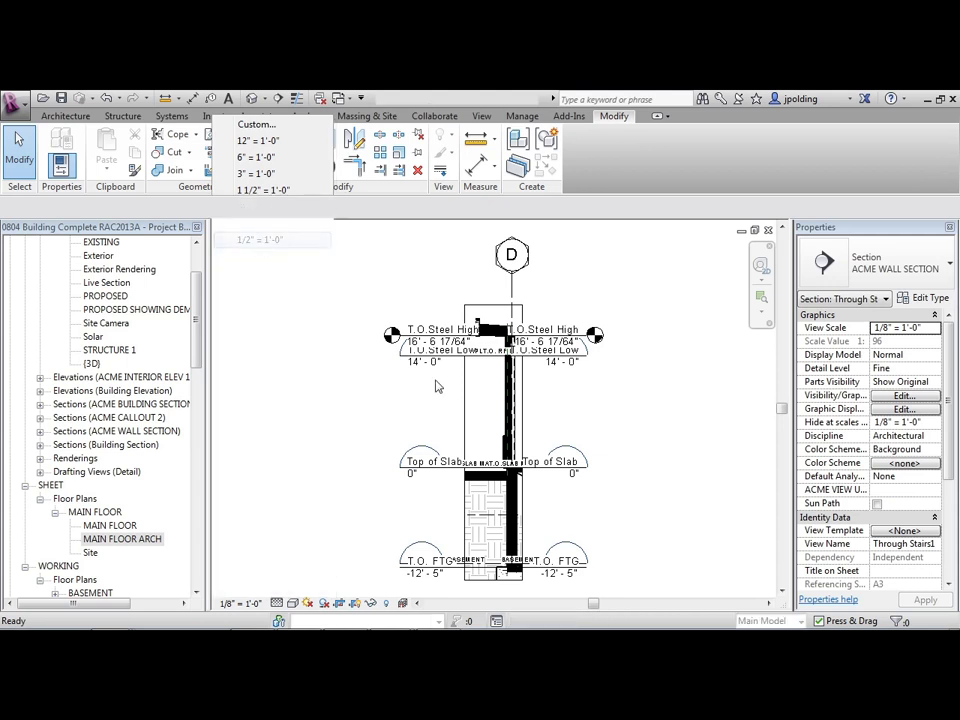
pyautogui.scroll(3, 522, 465)
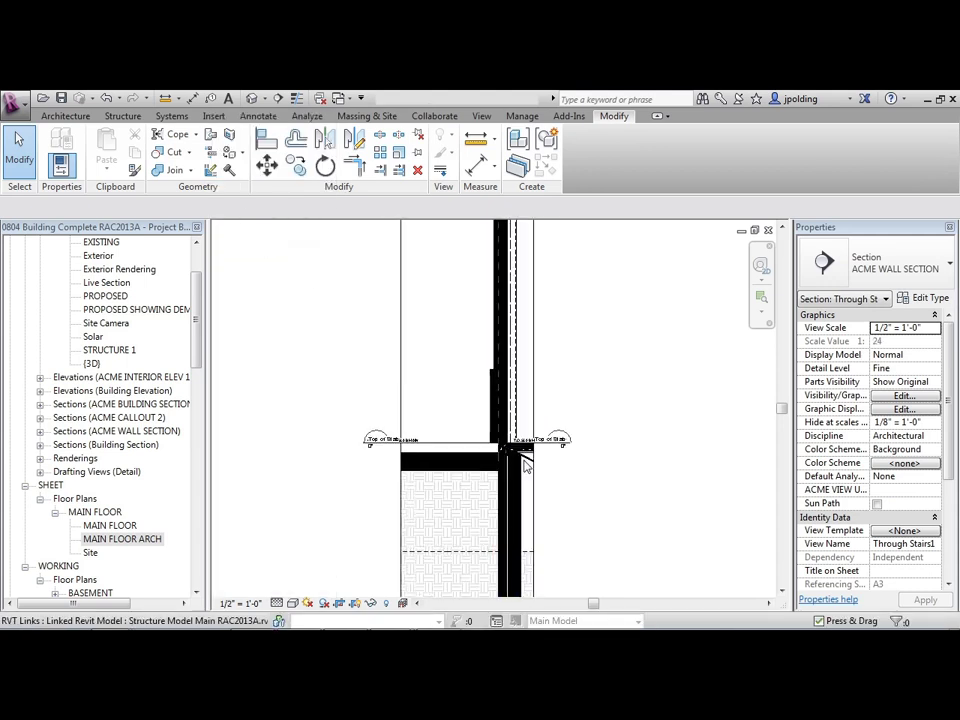
# - Remove the solid black Walls cut pattern override via VG, then zoom into the wall section
pyautogui.press('v')
pyautogui.press('g')
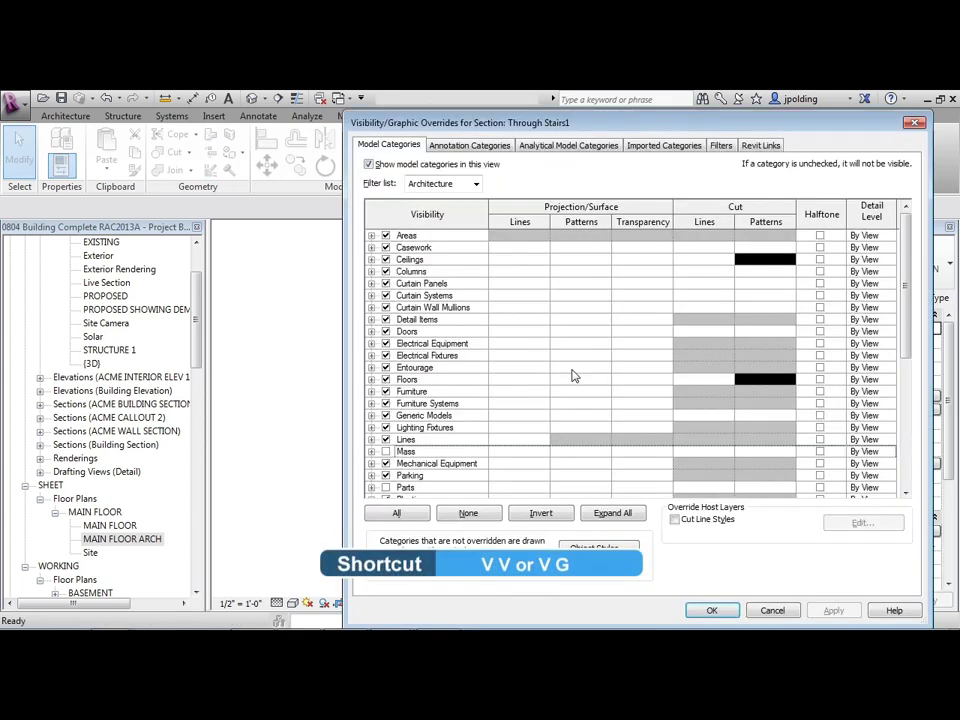
pyautogui.press('w')
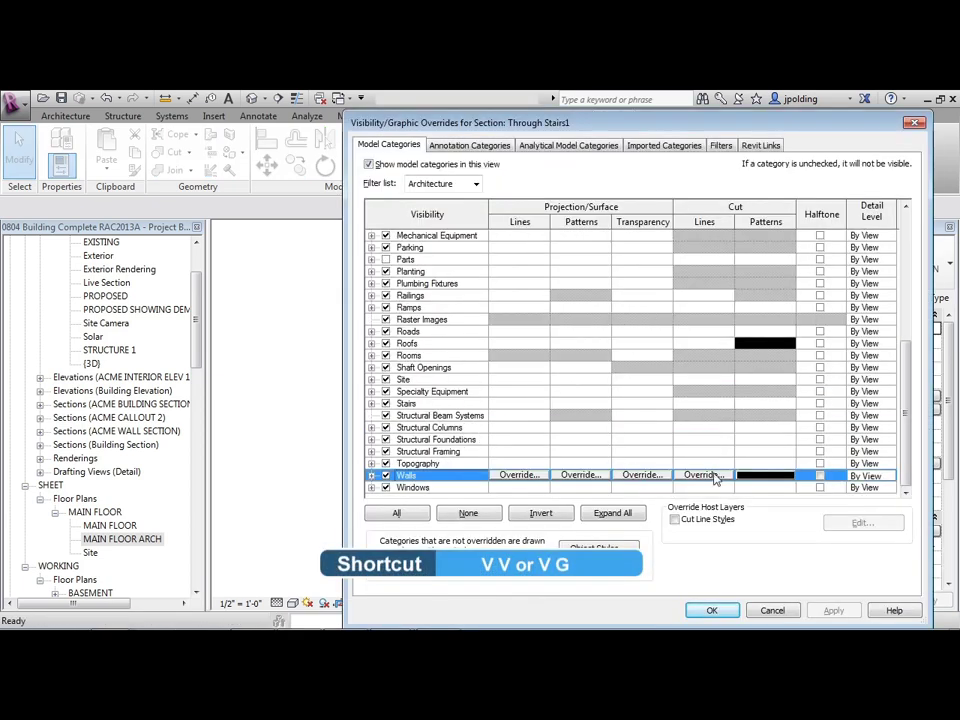
pyautogui.click(763, 477)
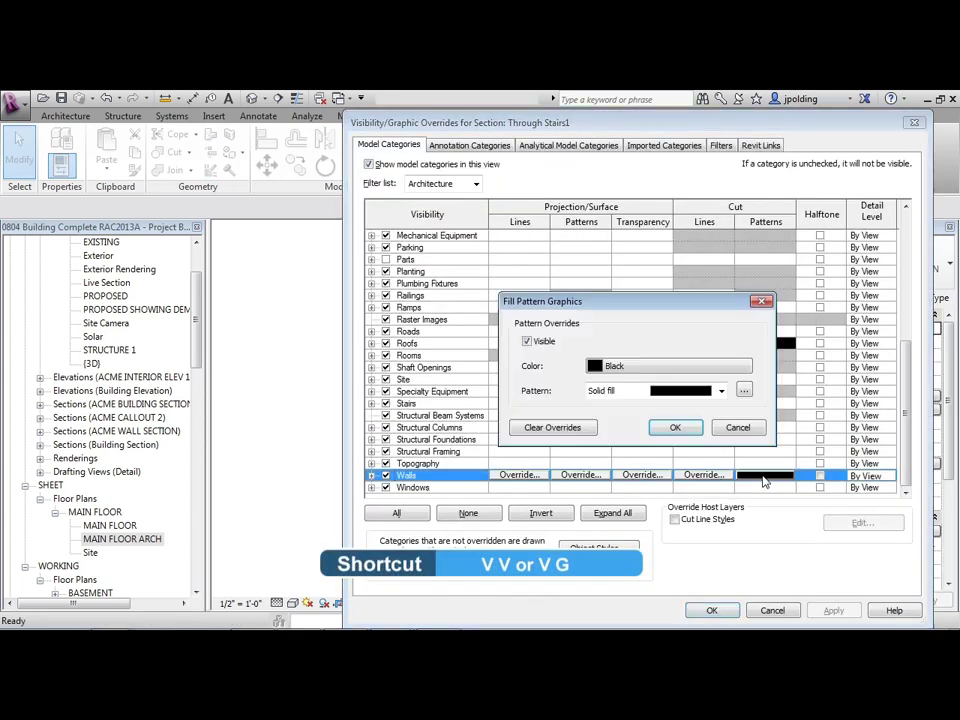
pyautogui.click(548, 427)
pyautogui.click(673, 427)
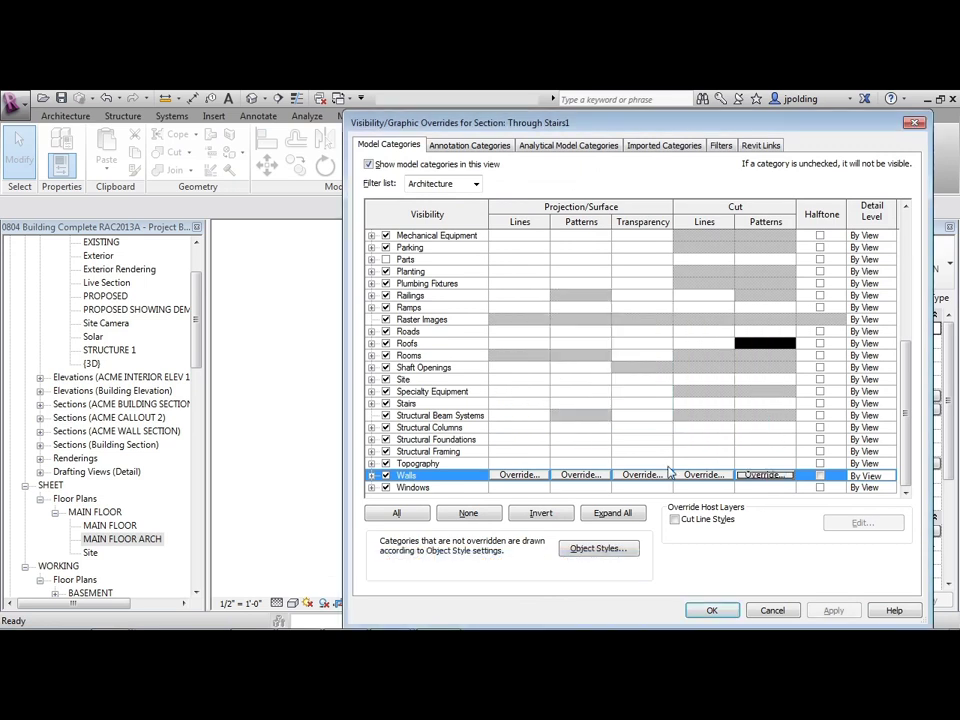
pyautogui.click(709, 611)
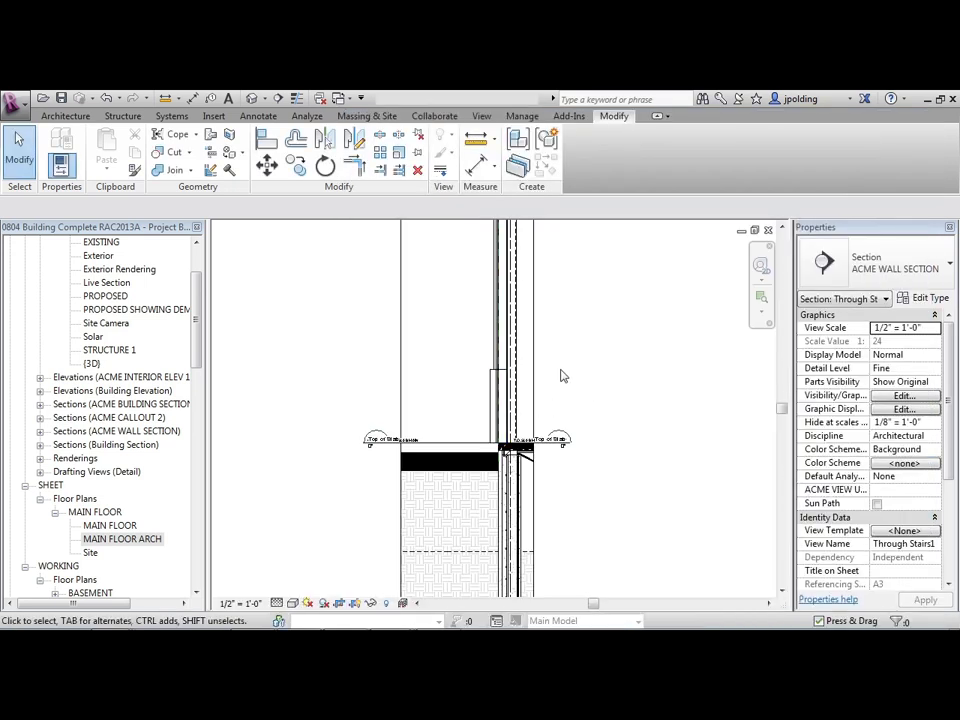
pyautogui.scroll(5, 527, 396)
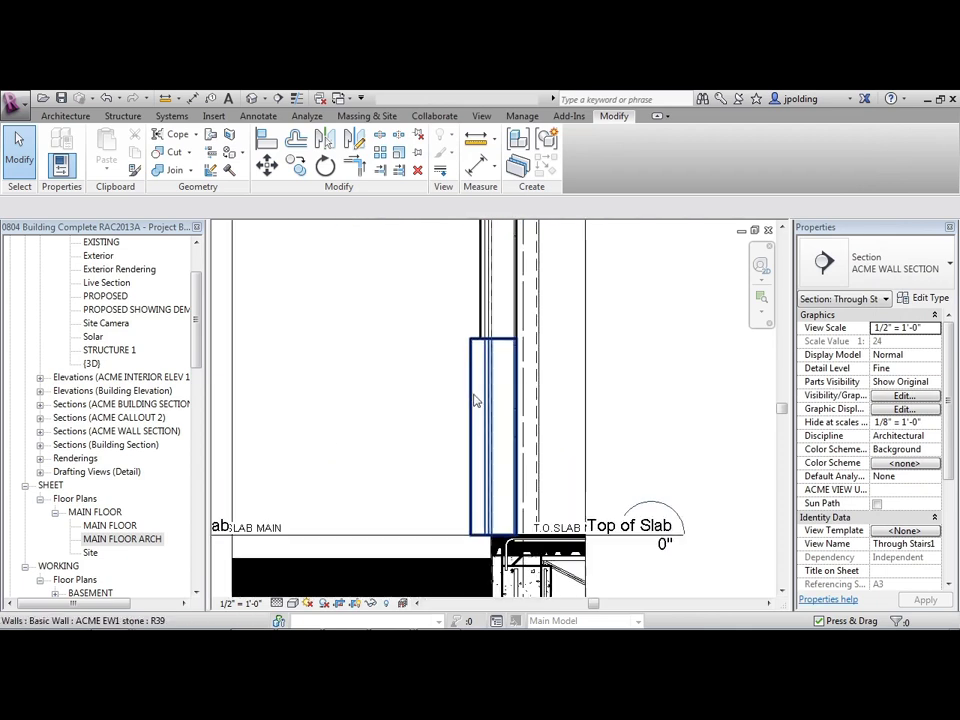
pyautogui.scroll(4, 460, 397)
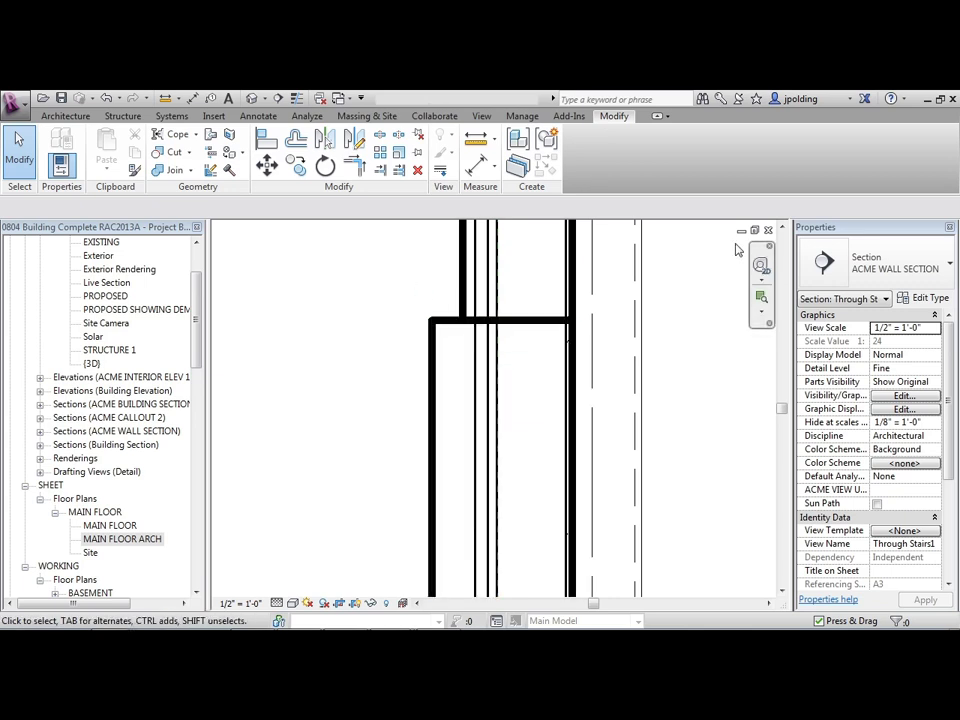
# - Return to the 3D view and check the front stone base wall's unconnected height
pyautogui.click(768, 231)
pyautogui.click(768, 231)
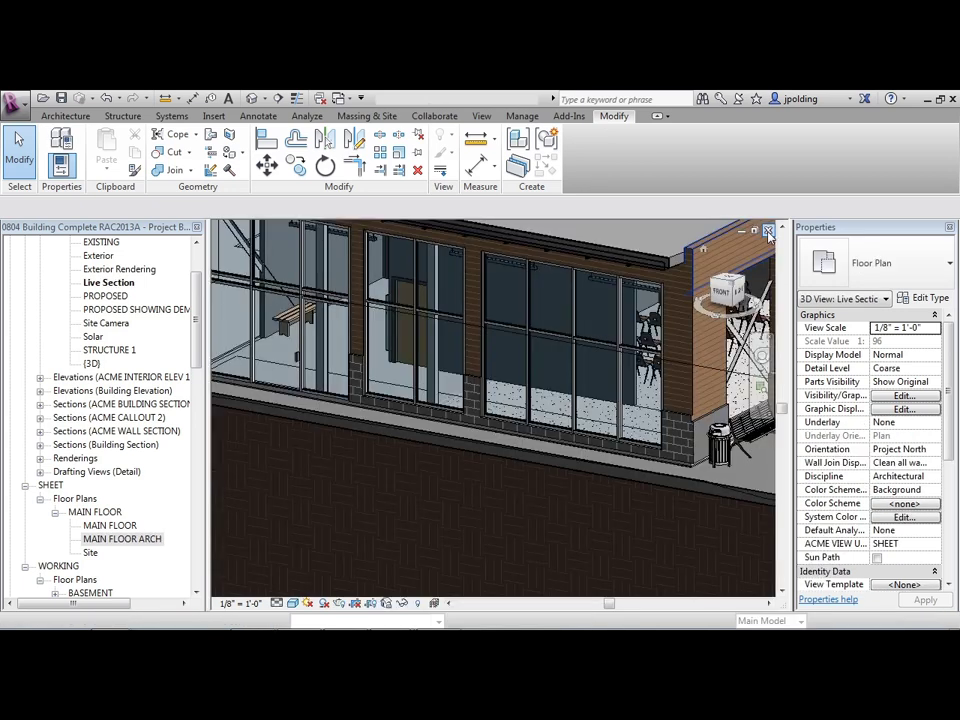
pyautogui.keyDown('shift'); pyautogui.moveTo(551, 401); pyautogui.dragTo(727, 427, button='middle'); pyautogui.keyUp('shift')
pyautogui.click(386, 381)
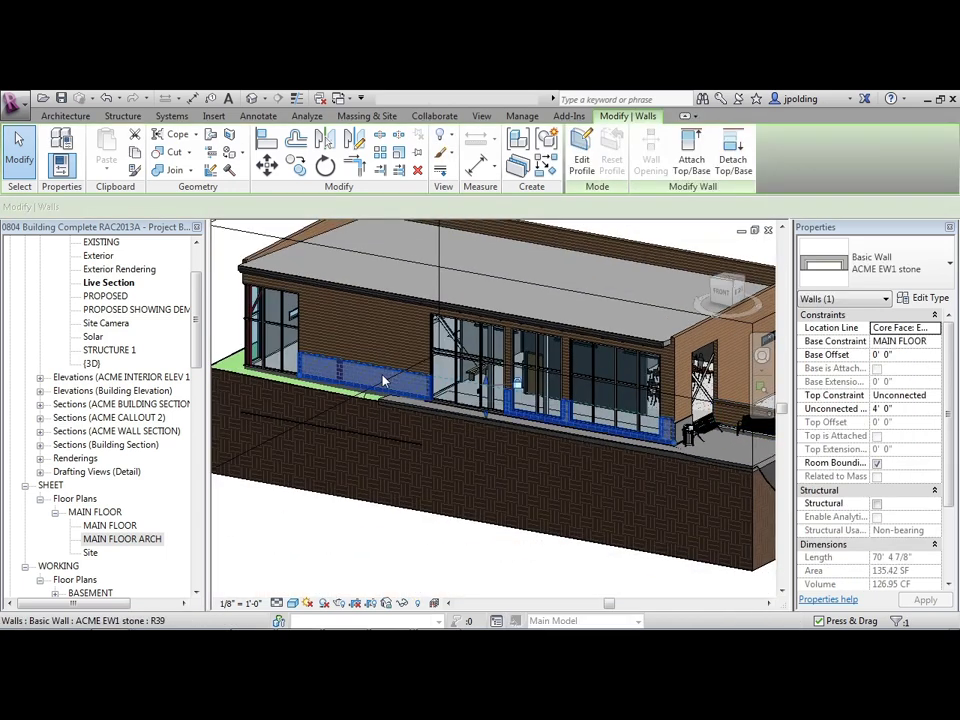
pyautogui.click(902, 409)
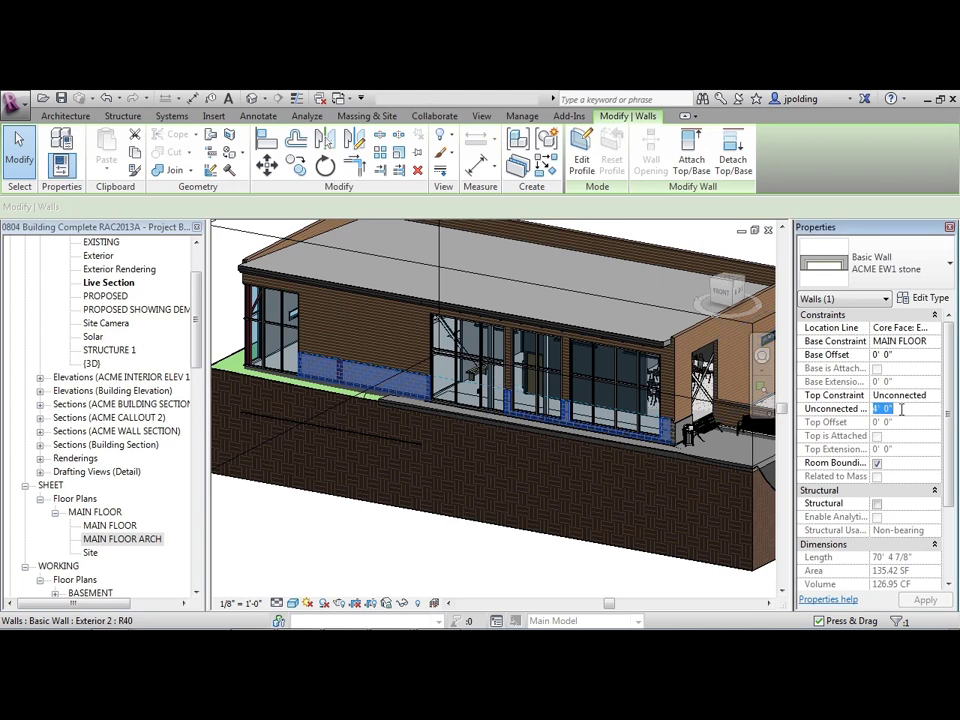
pyautogui.press('Escape')
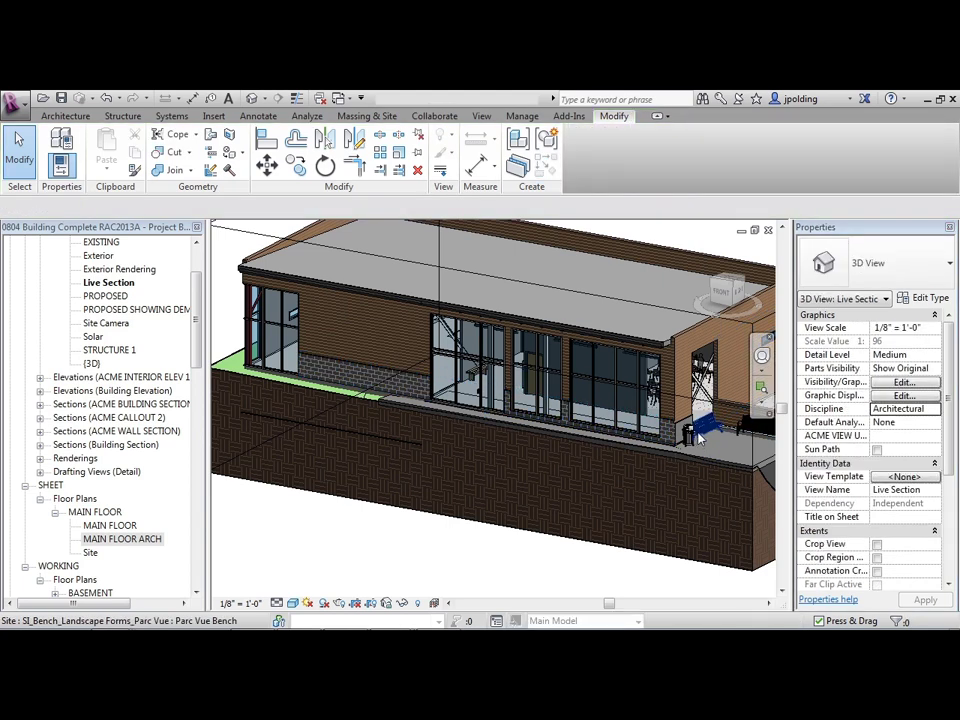
# - Set the short stone wall by the trash can to a 4' 0" unconnected height
pyautogui.scroll(5, 687, 406)
pyautogui.click(625, 425)
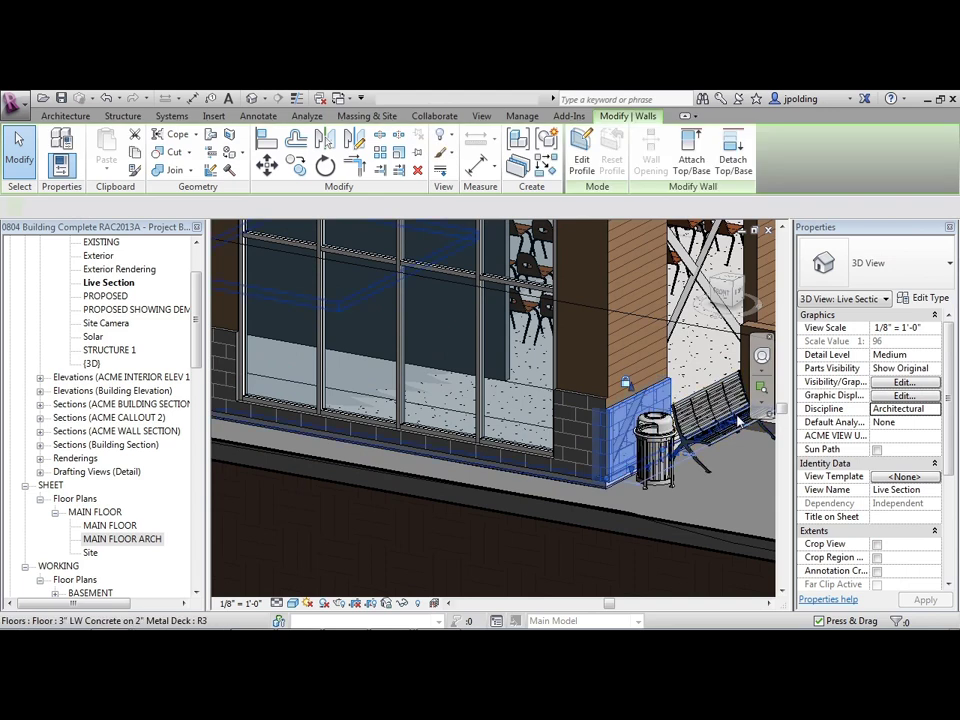
pyautogui.click(905, 409)
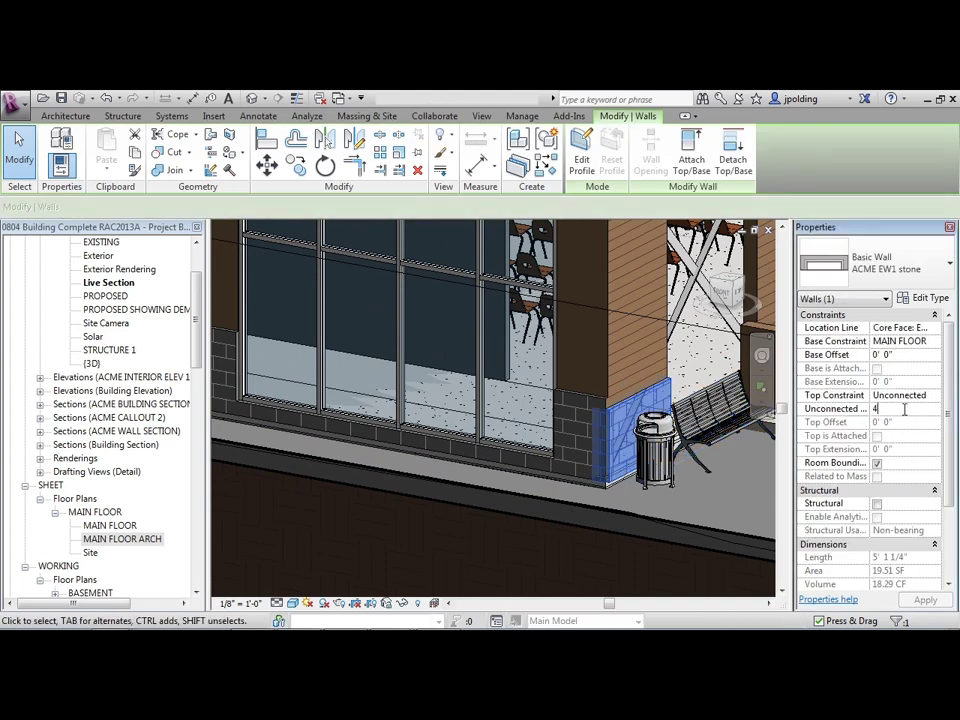
pyautogui.write('4')
pyautogui.press('Escape')
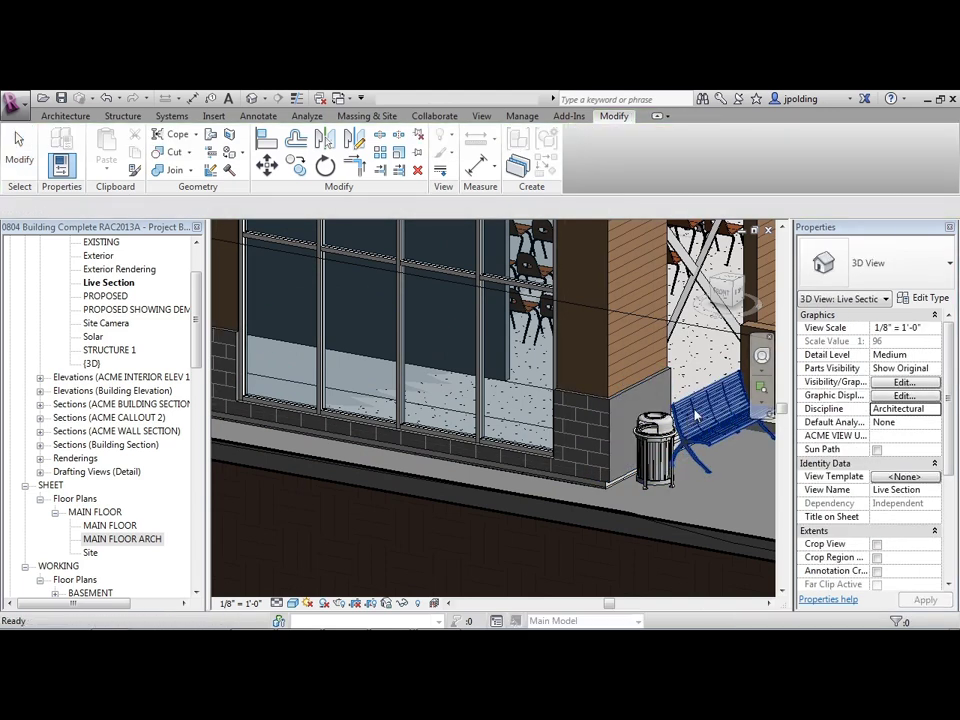
# - Start aligning near the bench corner with AL, then cancel and zoom out
pyautogui.moveTo(697, 415); pyautogui.dragTo(505, 378, button='middle')
pyautogui.press('a')
pyautogui.press('l')
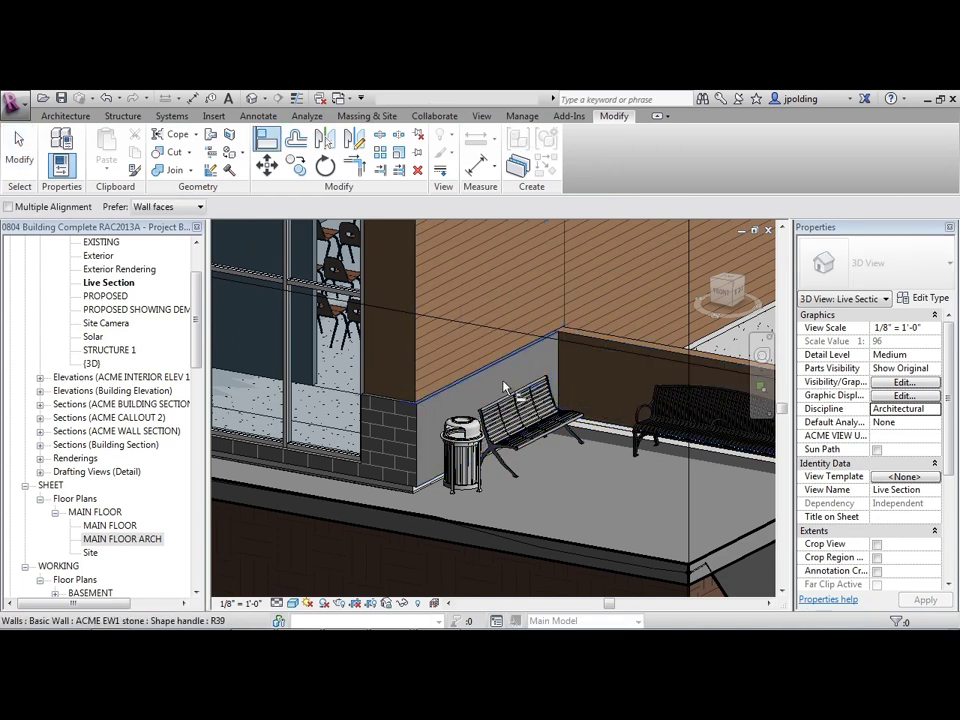
pyautogui.scroll(-3, 540, 385)
pyautogui.press('Escape')
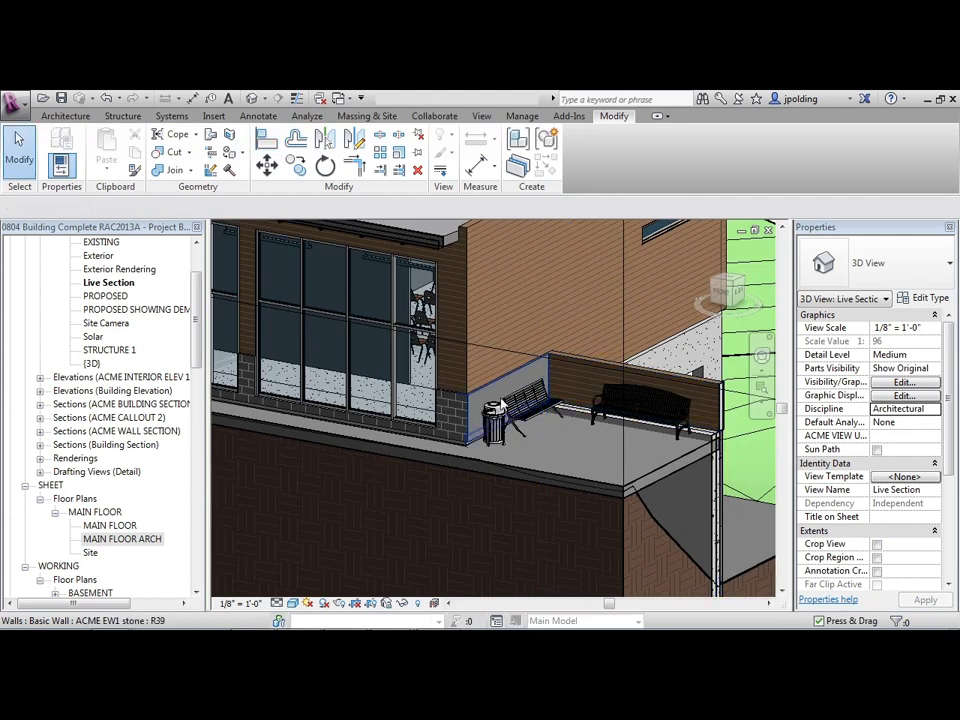
pyautogui.scroll(-2, 503, 402)
pyautogui.scroll(-1, 503, 402)
# - Extend the section box outward, zoom to the terrace corner, and select the ACME BRICK 1 low wall
pyautogui.click(588, 363)
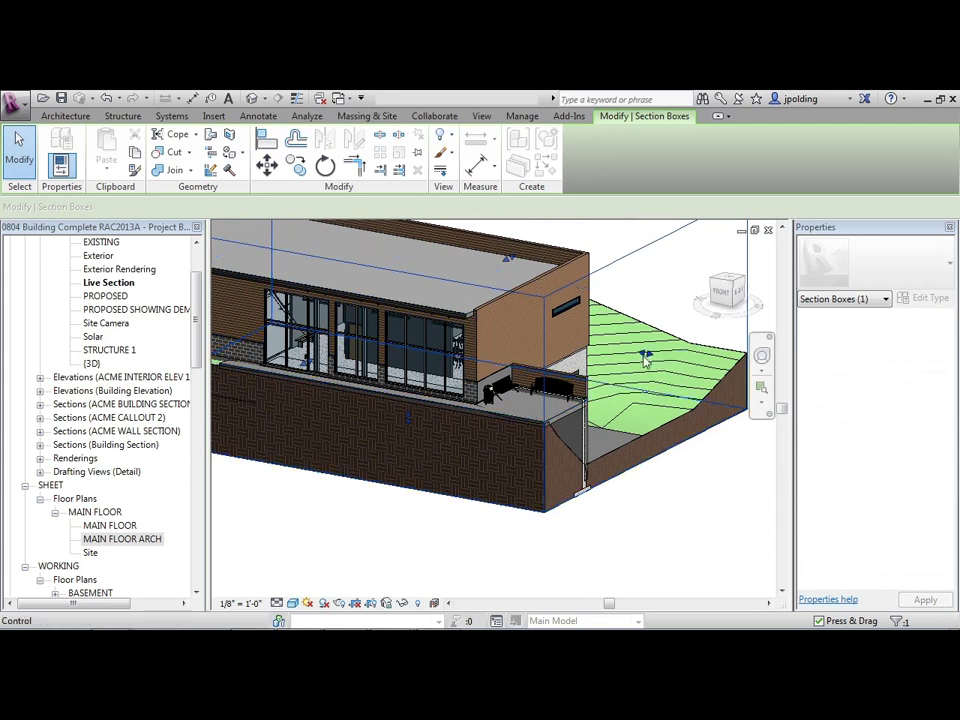
pyautogui.moveTo(588, 363); pyautogui.dragTo(658, 396)
pyautogui.scroll(3, 600, 402)
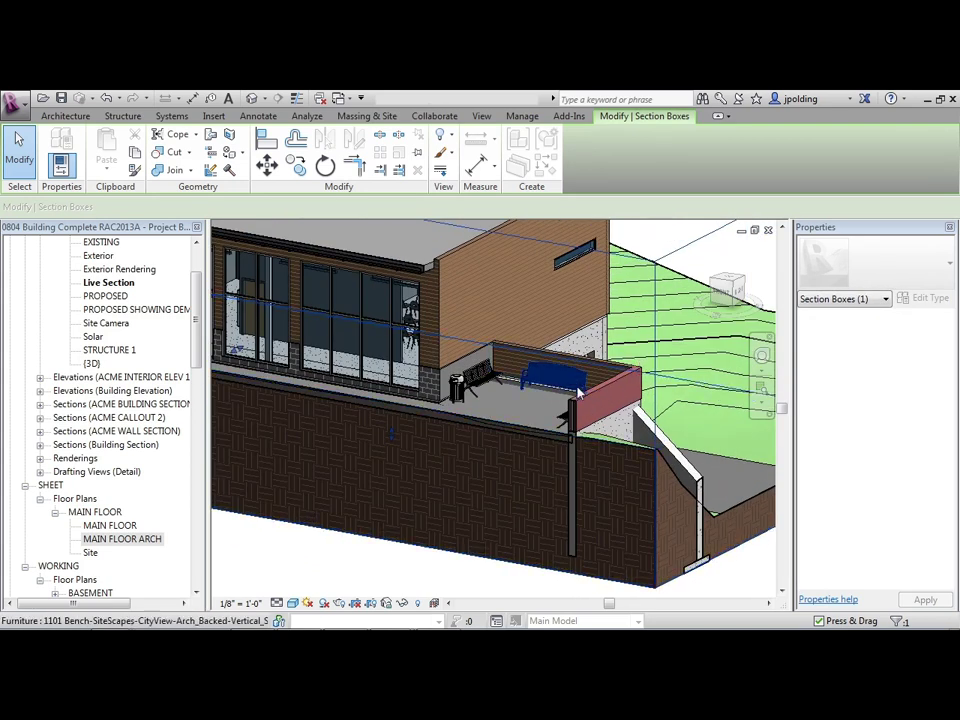
pyautogui.scroll(3, 578, 390)
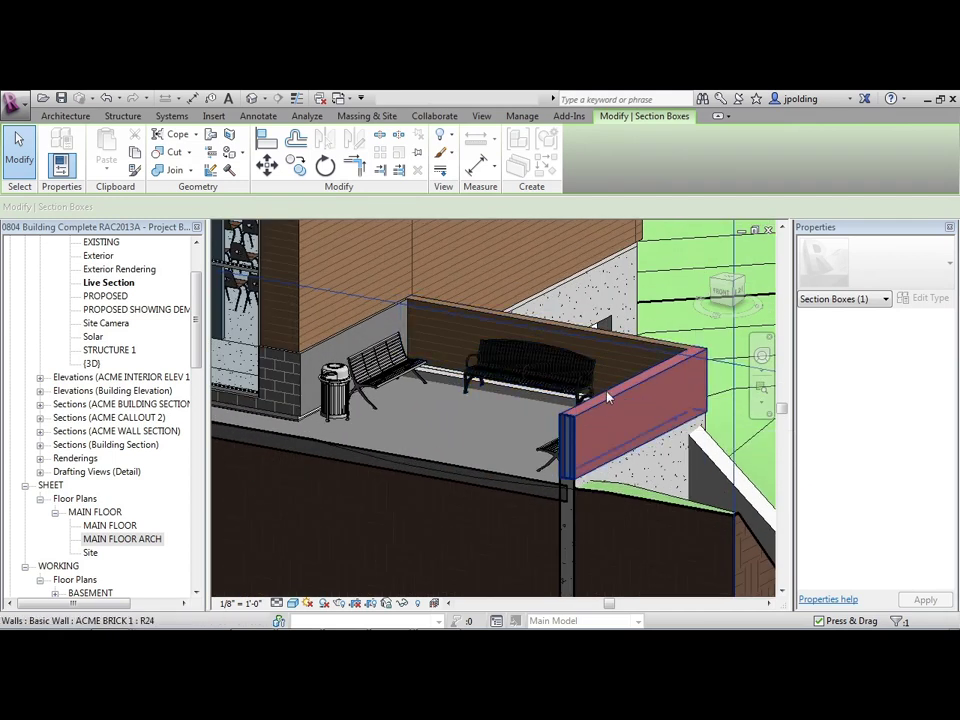
pyautogui.click(604, 407)
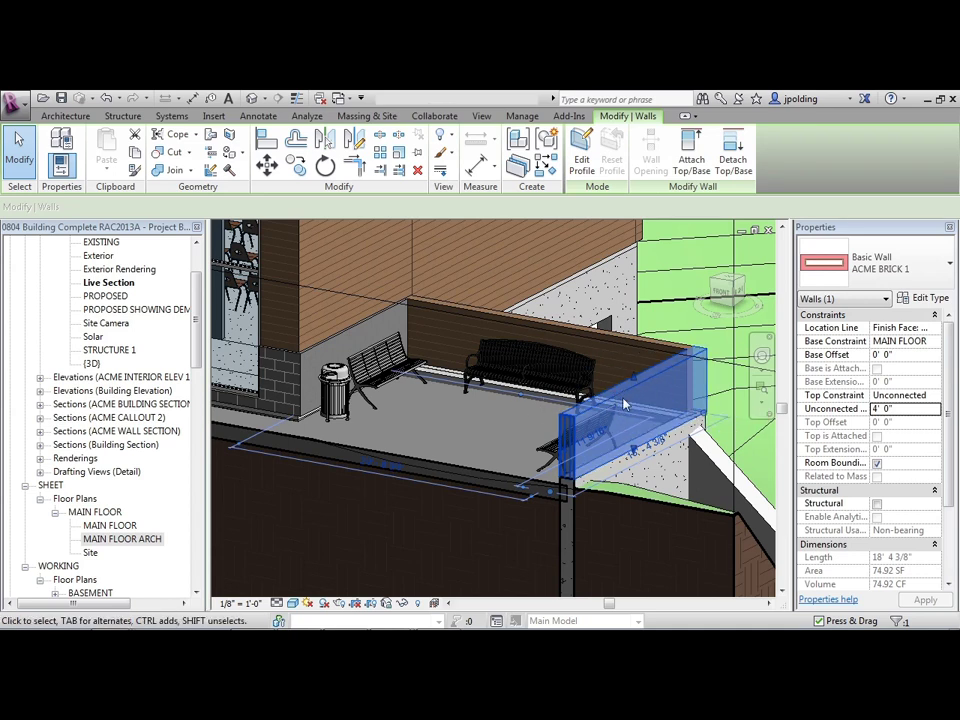
# - Duplicate the ACME BRICK 1 wall type under the name 'ACME STONE 1'
pyautogui.click(925, 299)
pyautogui.click(570, 162)
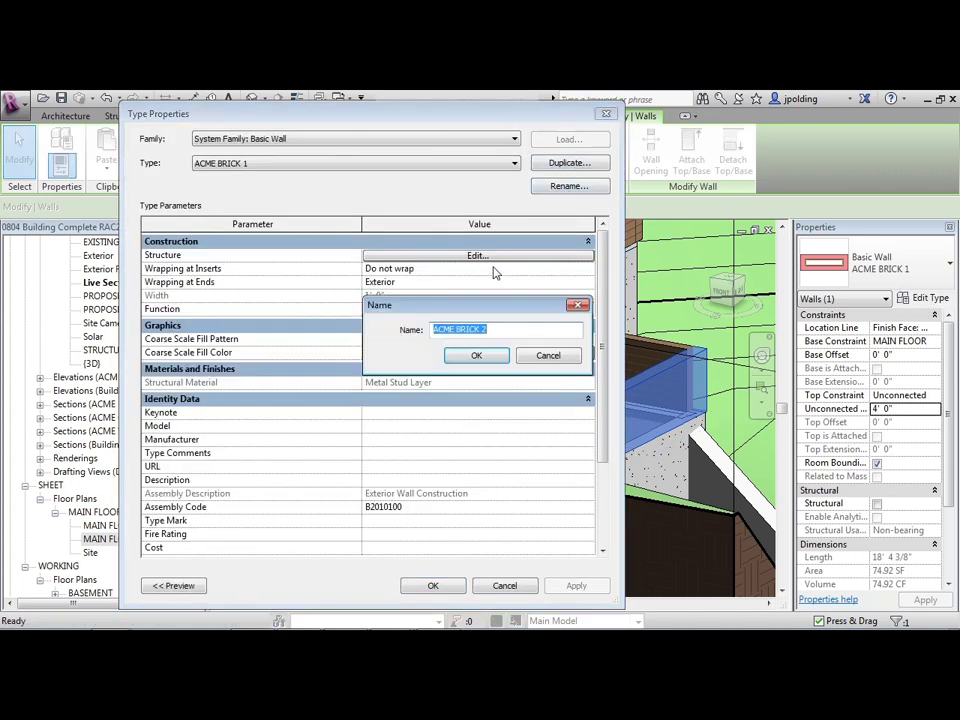
pyautogui.press('capslock')
pyautogui.write('ACME ')
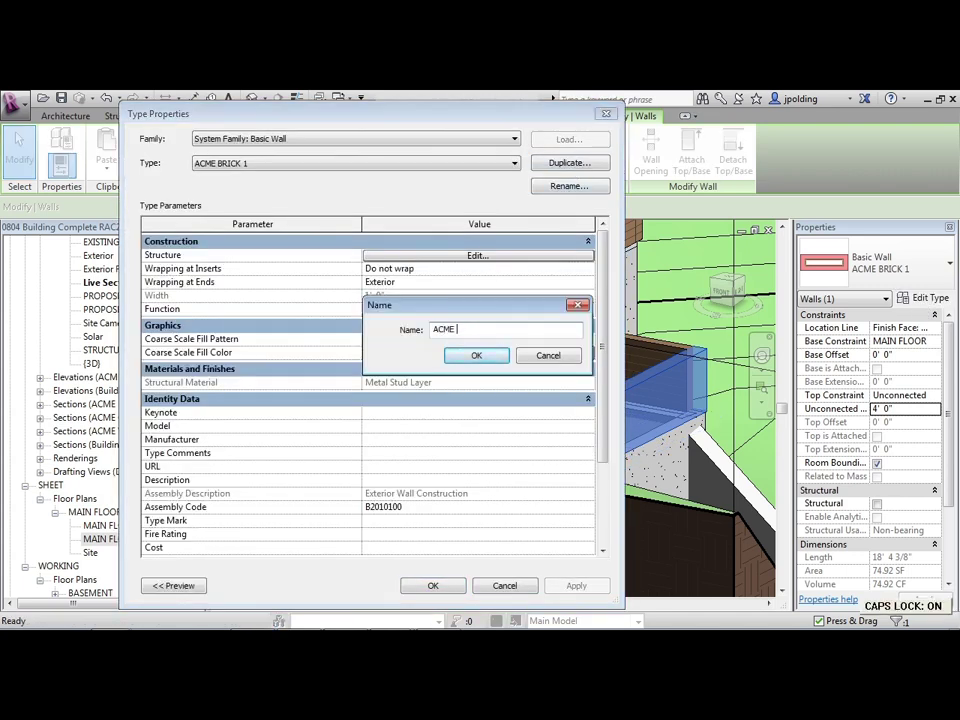
pyautogui.write('STONE 1')
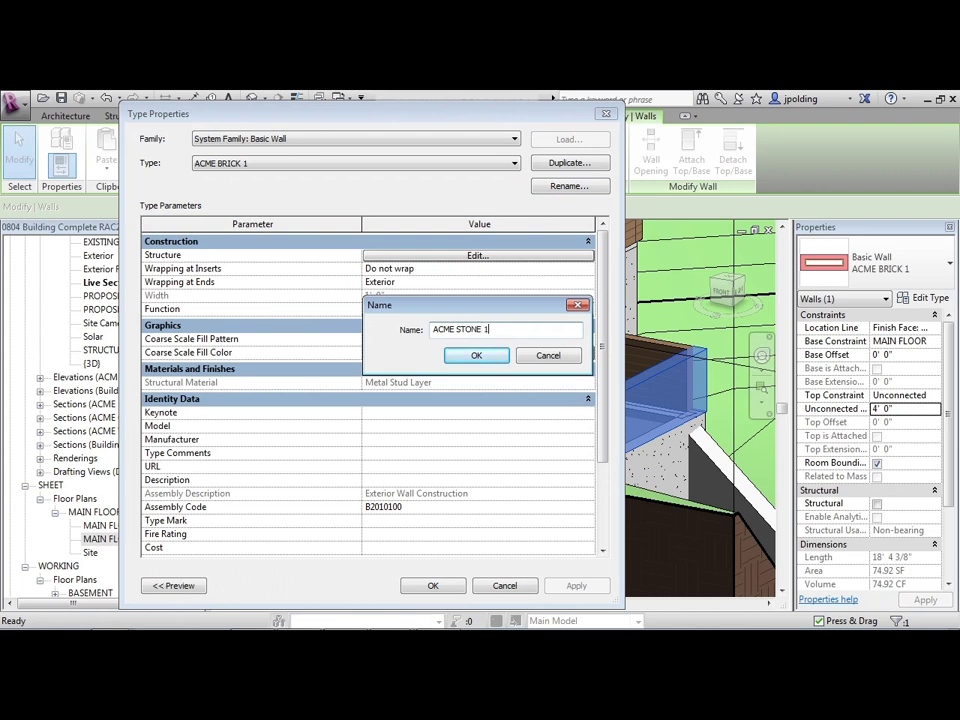
pyautogui.press('Return')
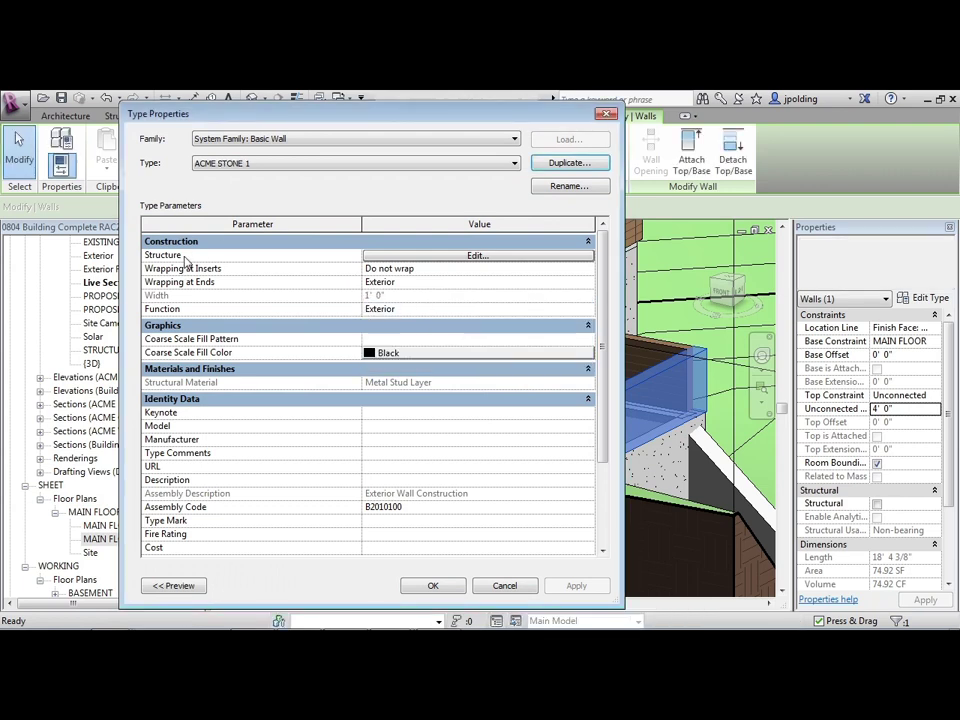
# - Give ACME STONE 1's outer finish layer the Stone, Natural Soldier material
pyautogui.click(416, 257)
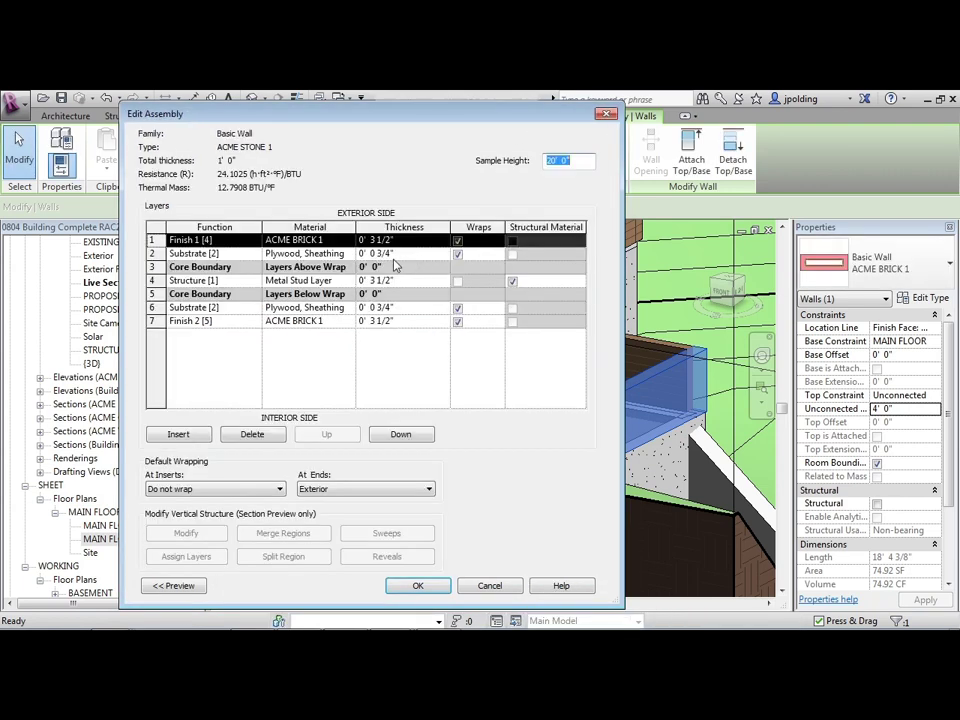
pyautogui.click(345, 241)
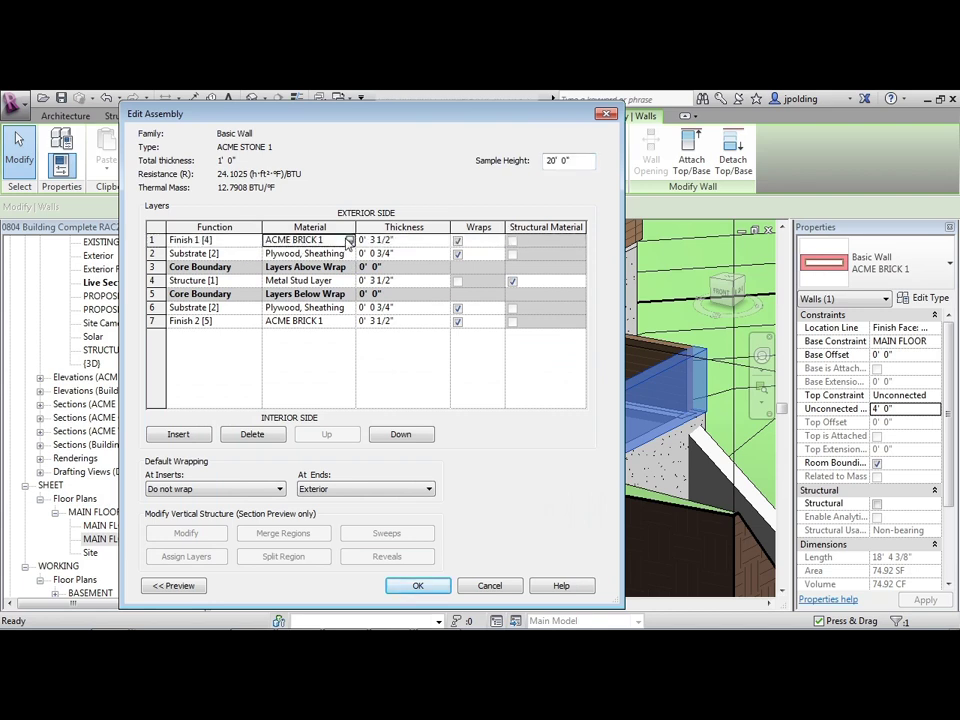
pyautogui.click(349, 241)
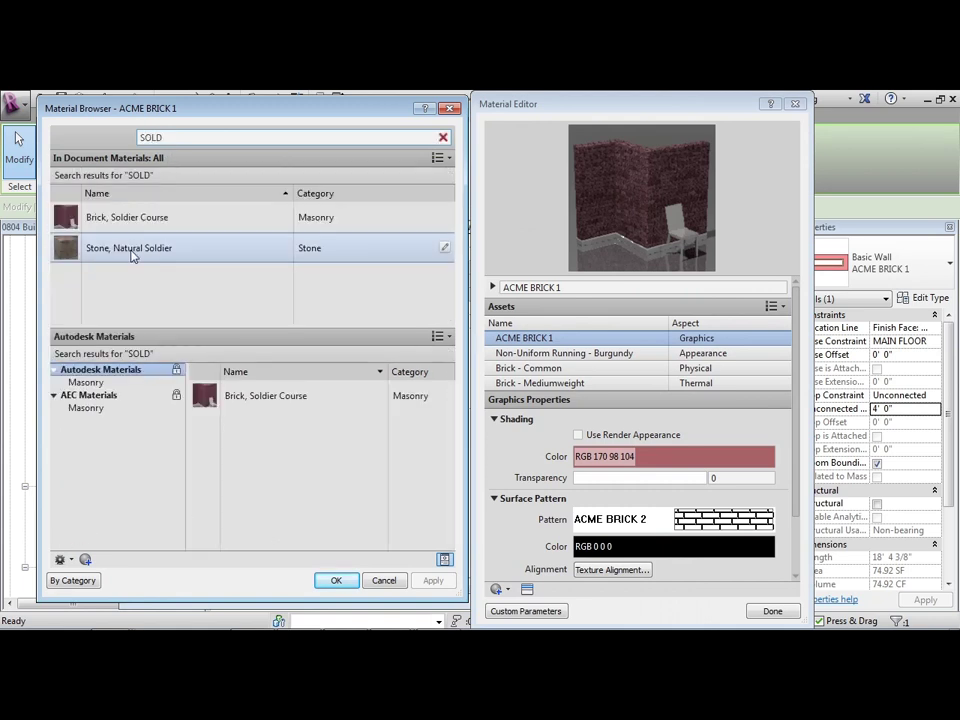
pyautogui.click(133, 255)
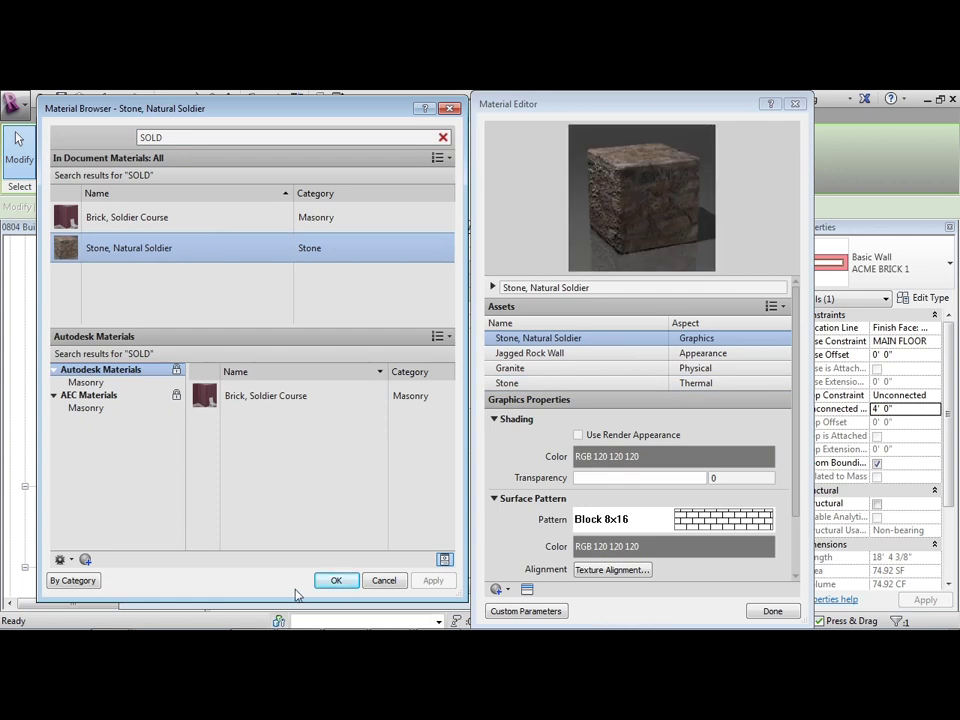
pyautogui.click(334, 580)
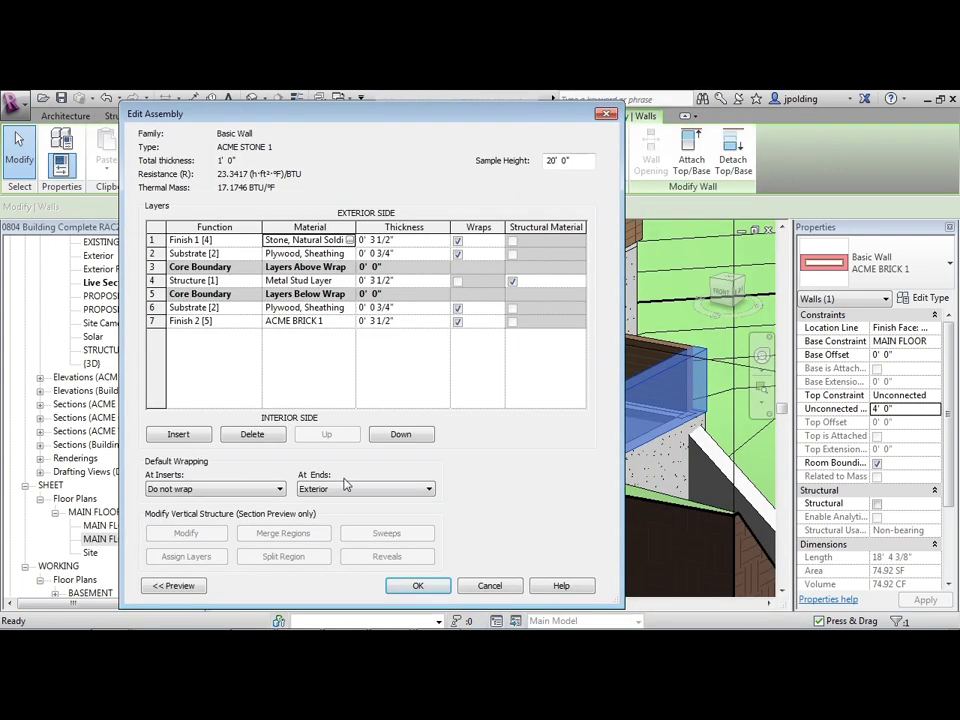
# - Give the inner finish layer Stone, Natural Soldier too and confirm the layer structure
pyautogui.click(339, 325)
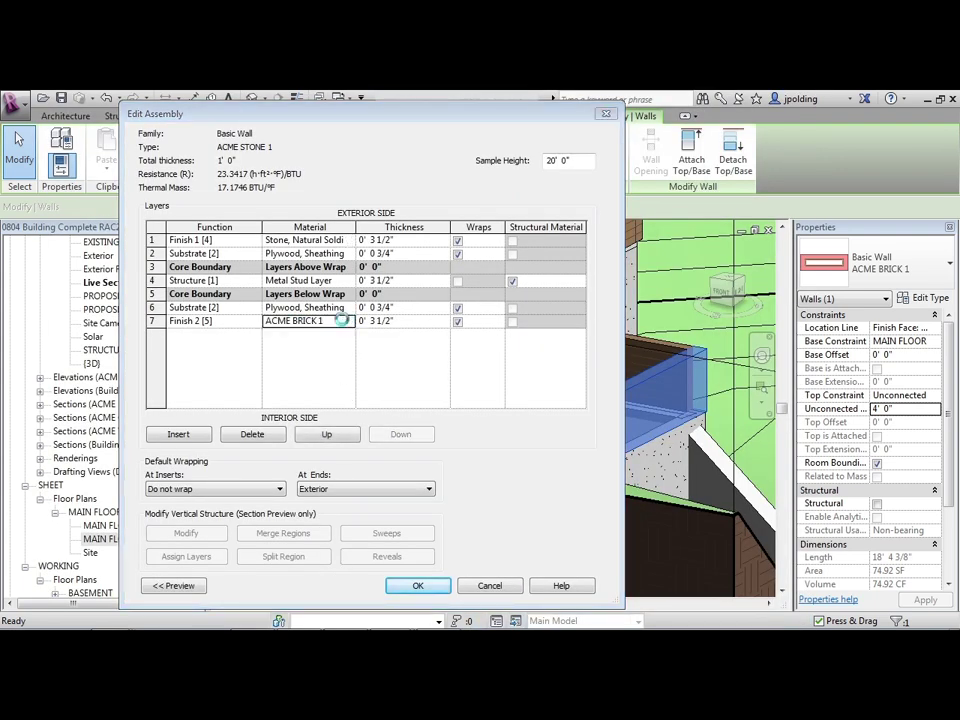
pyautogui.click(343, 322)
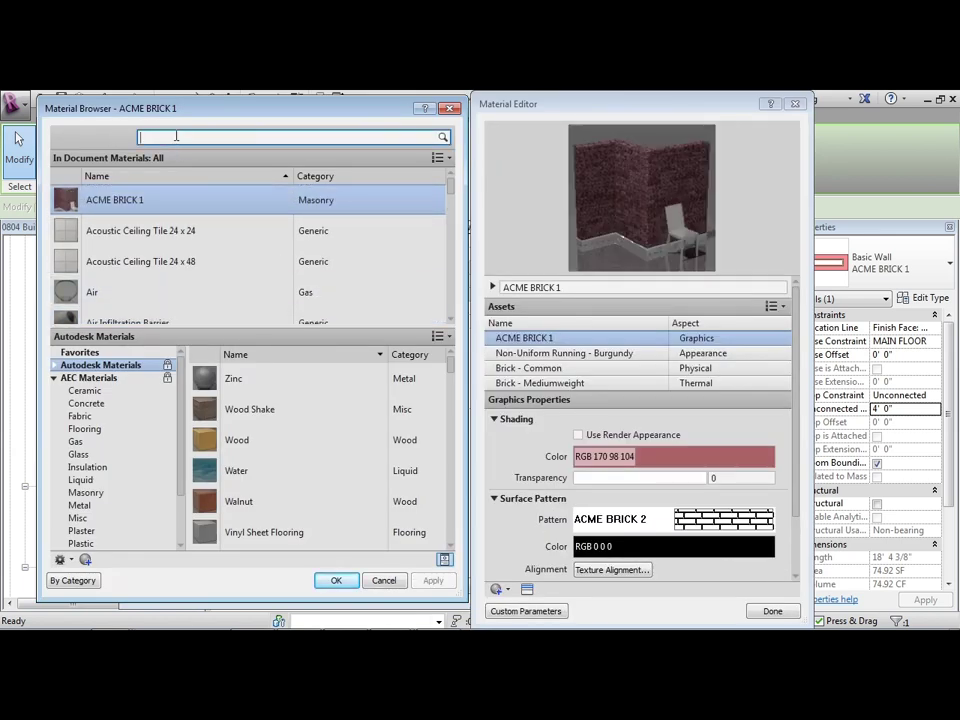
pyautogui.click(178, 136)
pyautogui.write('NATUR')
pyautogui.click(170, 220)
pyautogui.press('capslock')
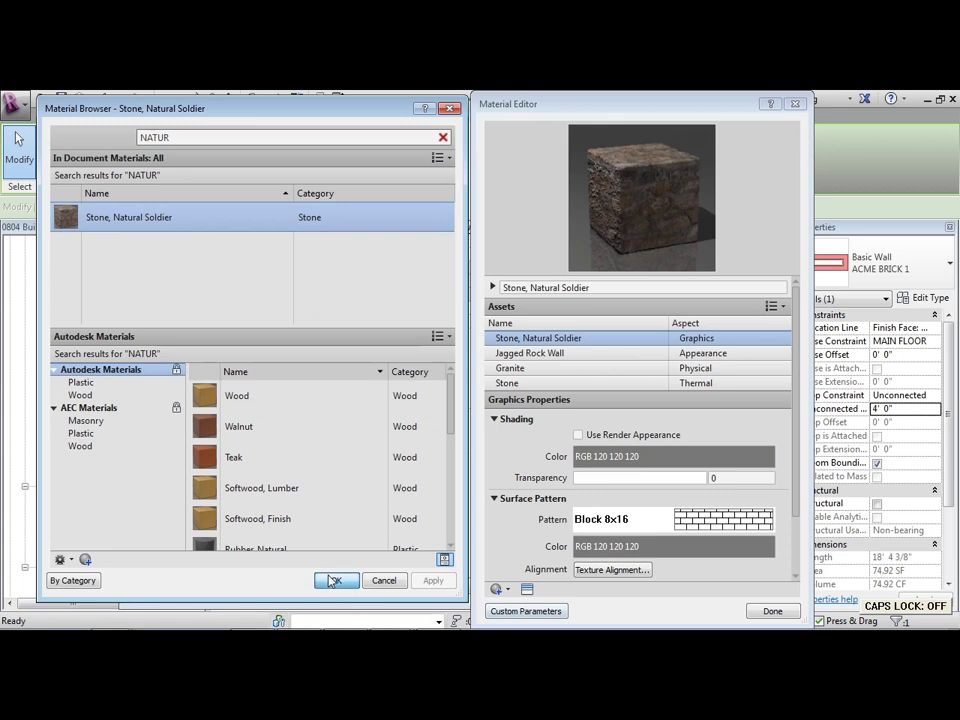
pyautogui.click(333, 580)
pyautogui.click(418, 588)
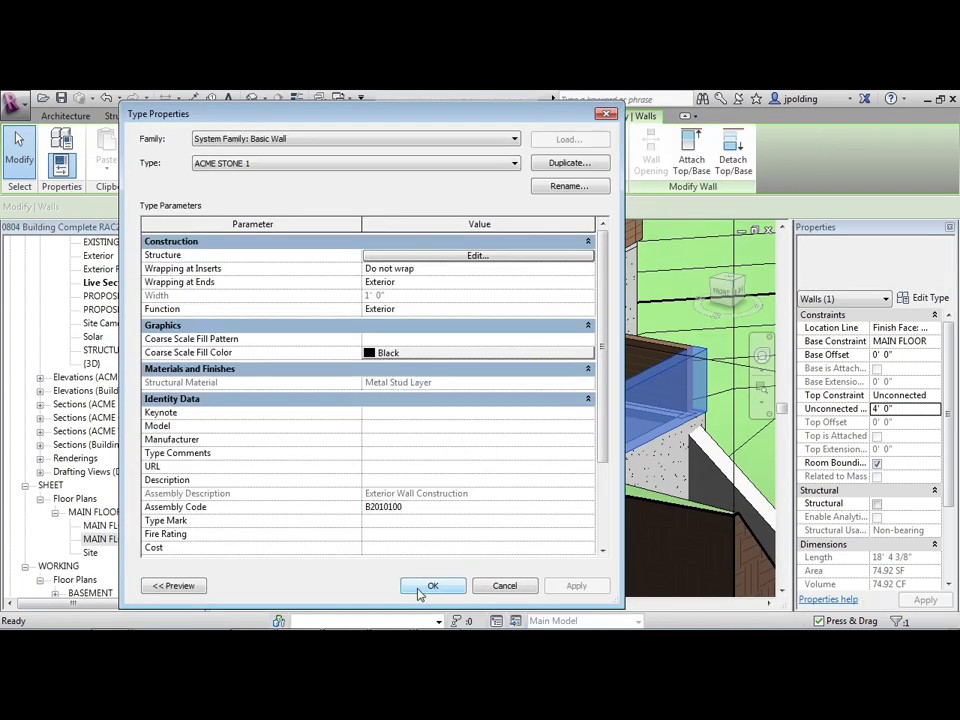
# - Change the low wall behind the benches to the ACME STONE 1 type
pyautogui.click(421, 589)
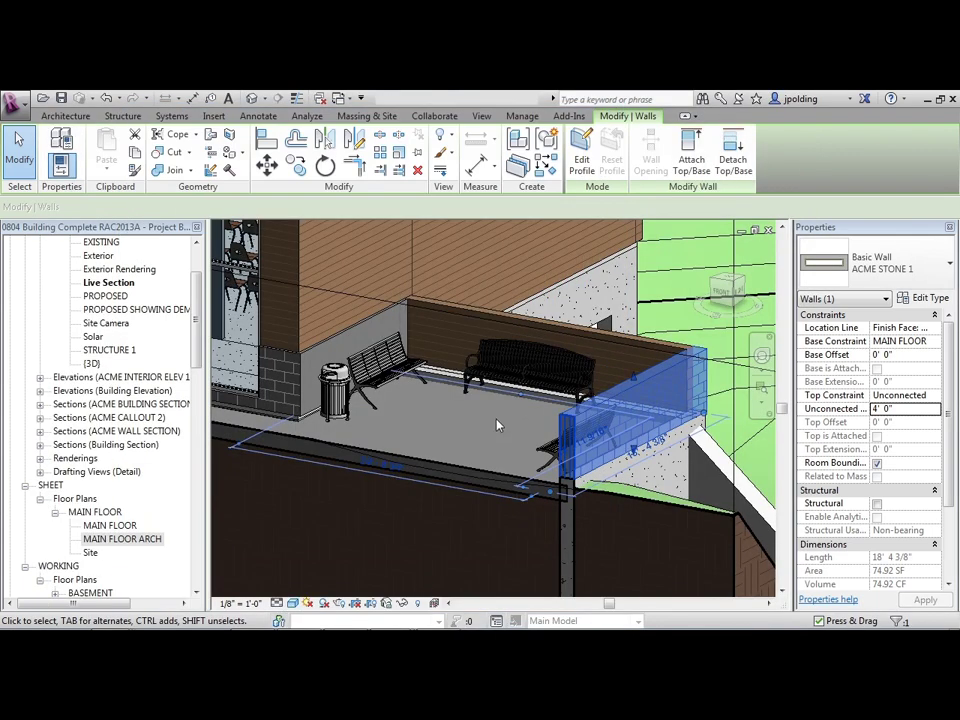
pyautogui.press('Escape')
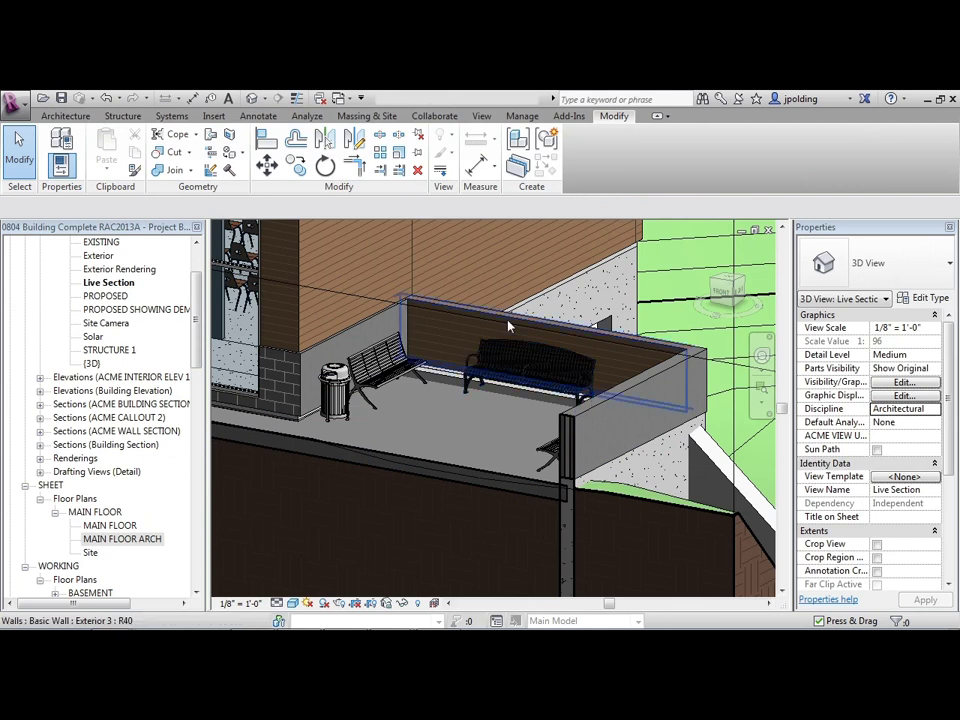
pyautogui.click(508, 327)
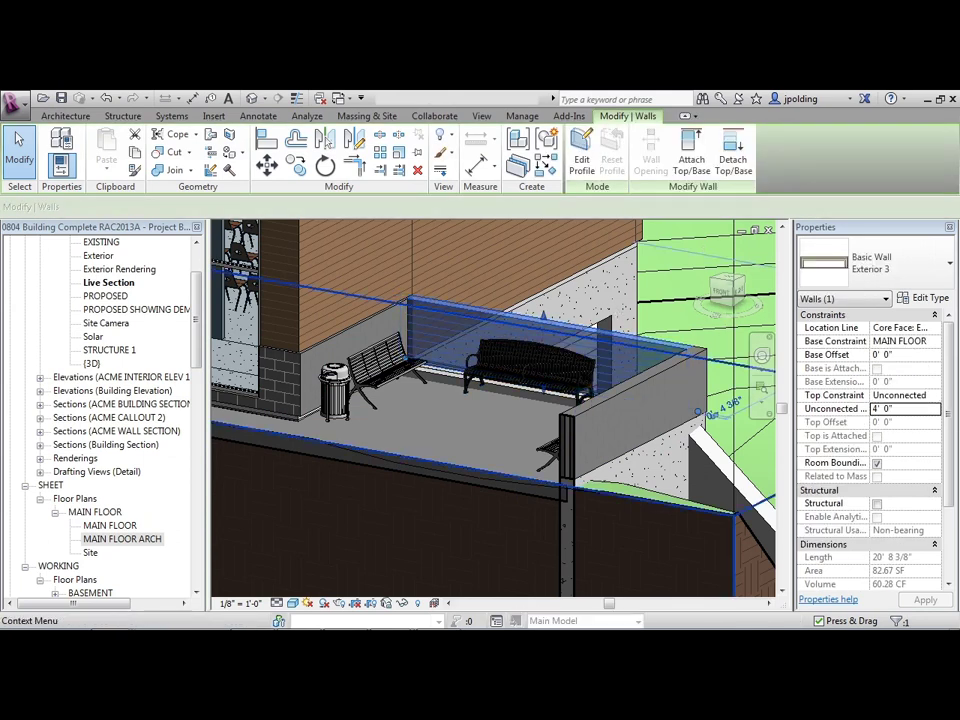
pyautogui.click(918, 279)
pyautogui.scroll(1, 840, 330)
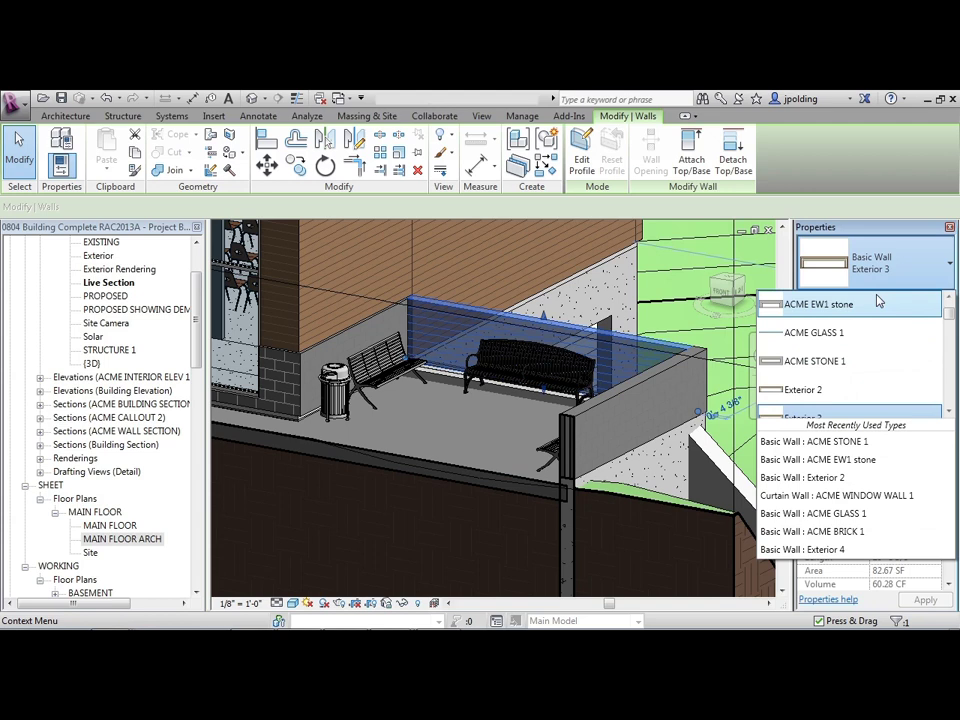
pyautogui.click(840, 361)
pyautogui.press('Escape')
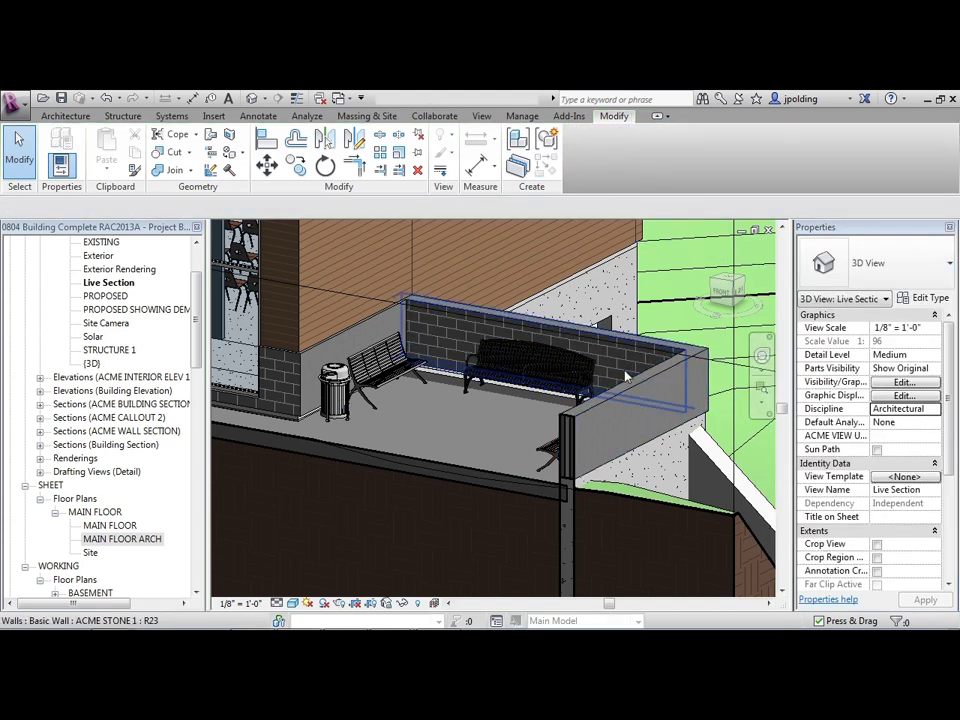
# - Activate Align and orbit around the stone wall's corner to locate the reference faces
pyautogui.scroll(3, 454, 266)
pyautogui.scroll(2, 365, 332)
pyautogui.keyDown('shift'); pyautogui.moveTo(390, 370); pyautogui.dragTo(320, 420, button='middle'); pyautogui.keyUp('shift')
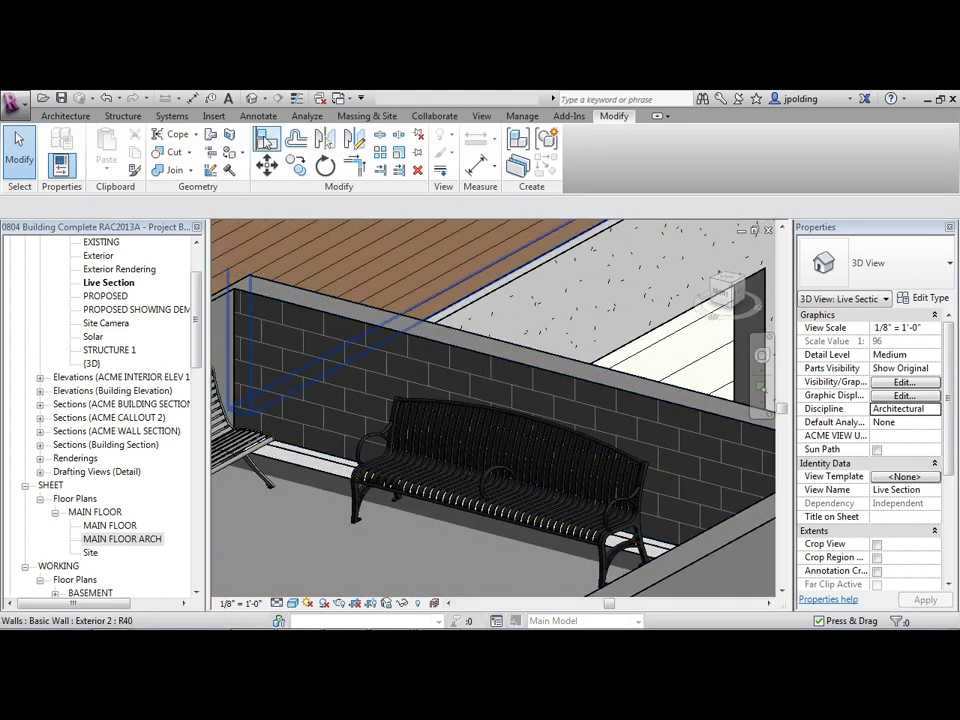
pyautogui.click(266, 141)
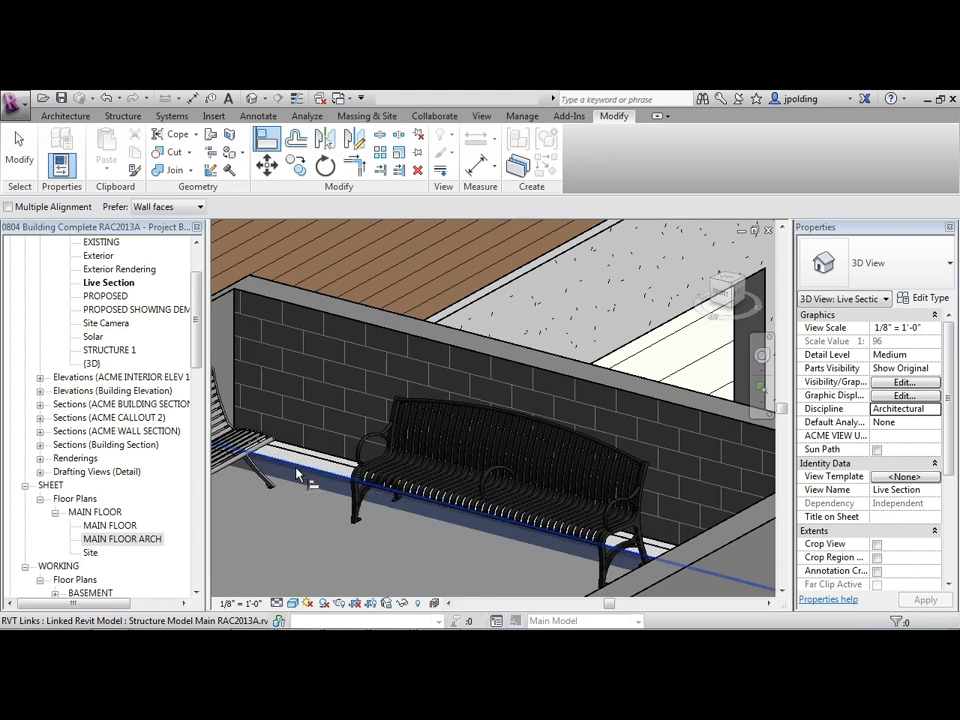
pyautogui.keyDown('shift'); pyautogui.moveTo(308, 318); pyautogui.dragTo(521, 374, button='middle'); pyautogui.keyUp('shift')
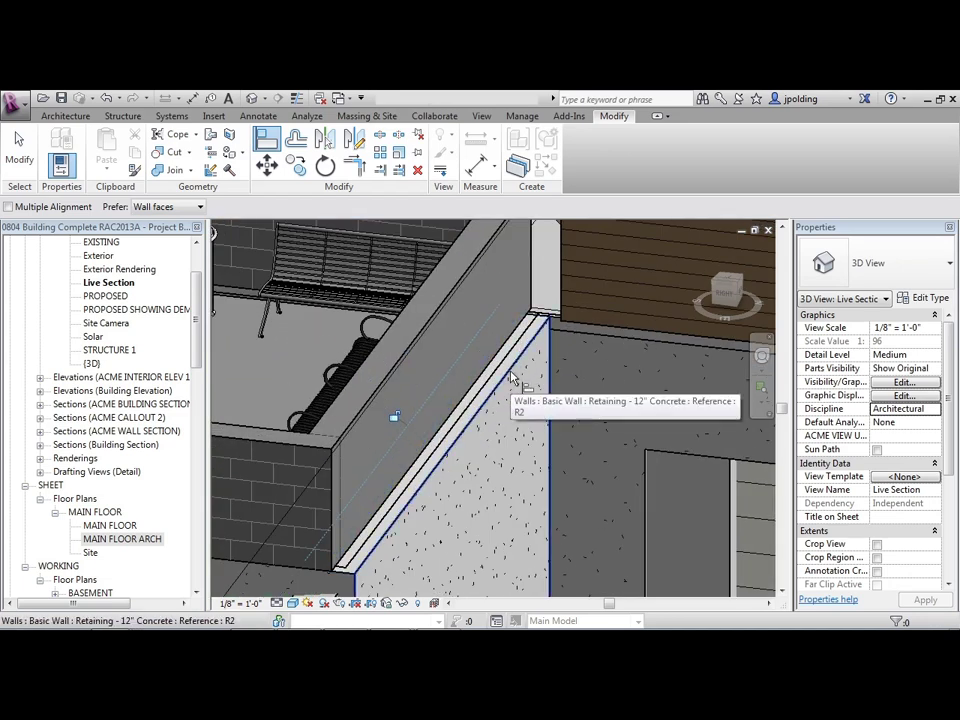
pyautogui.moveTo(493, 366)
pyautogui.keyDown('shift'); pyautogui.mouseDown(button='middle')
pyautogui.moveTo(508, 386)
pyautogui.moveTo(480, 440)
pyautogui.moveTo(596, 337)
pyautogui.moveTo(478, 375)
pyautogui.mouseUp(button='middle'); pyautogui.keyUp('shift')
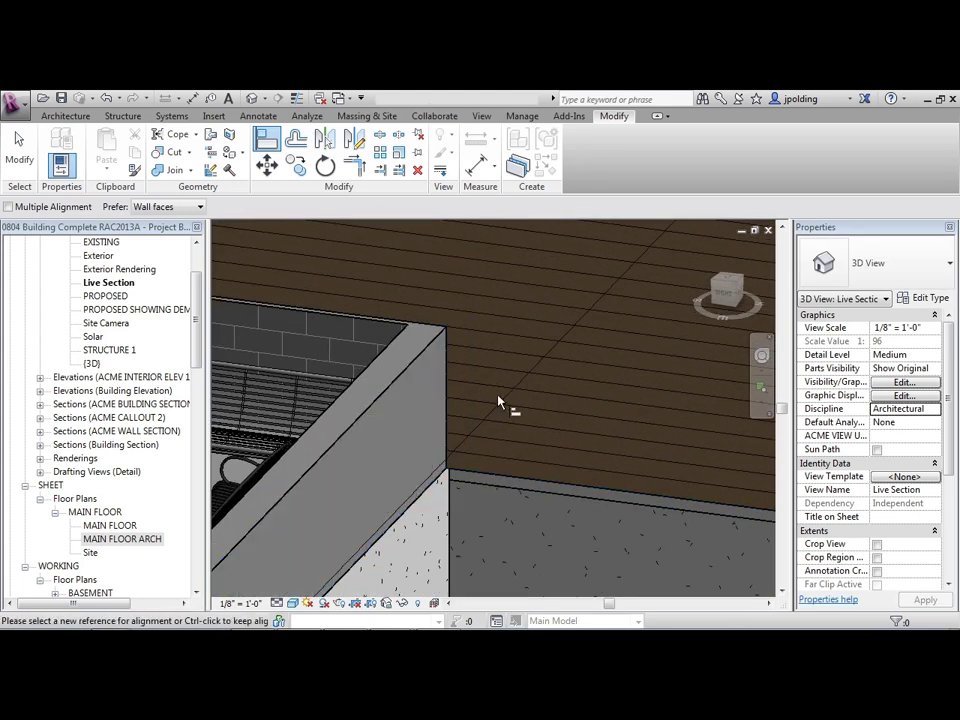
pyautogui.scroll(-4, 498, 402)
pyautogui.keyDown('shift'); pyautogui.moveTo(373, 438); pyautogui.dragTo(560, 437, button='middle'); pyautogui.keyUp('shift')
# - Pull the section box's front face closer to the building and orbit to check the cut
pyautogui.press('Escape')
pyautogui.scroll(-5, 560, 437)
pyautogui.click(386, 424)
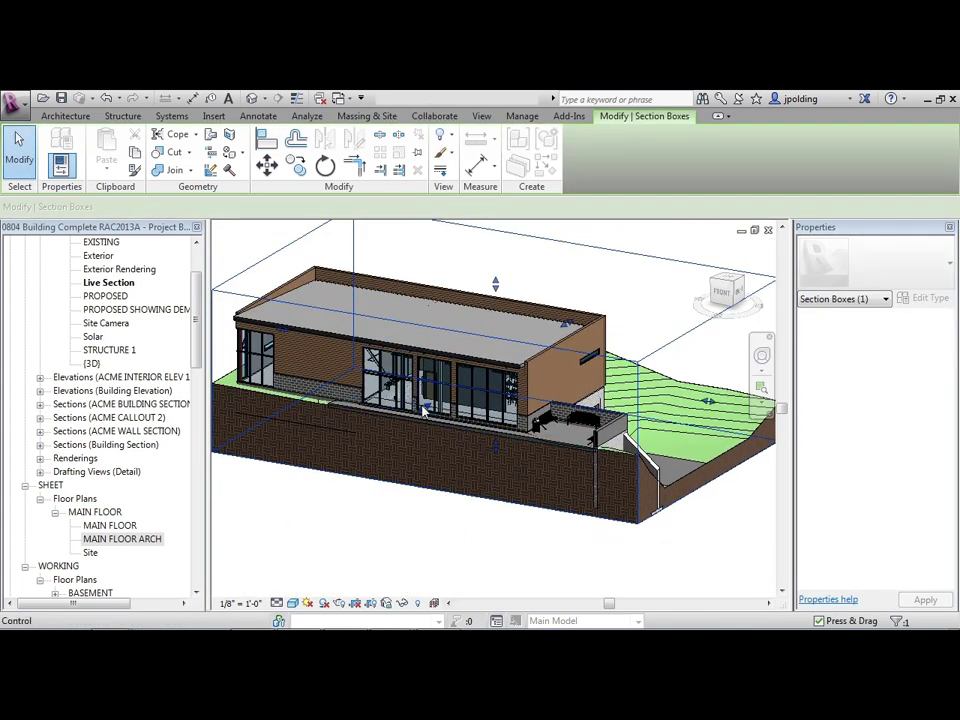
pyautogui.moveTo(424, 410); pyautogui.dragTo(429, 499)
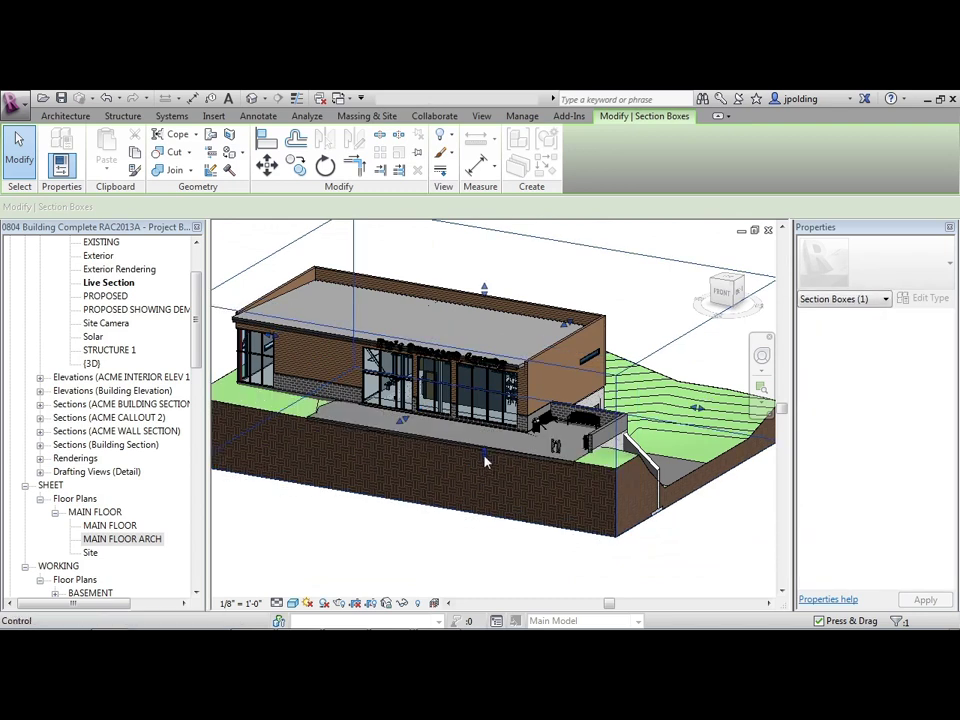
pyautogui.moveTo(485, 461); pyautogui.dragTo(453, 489)
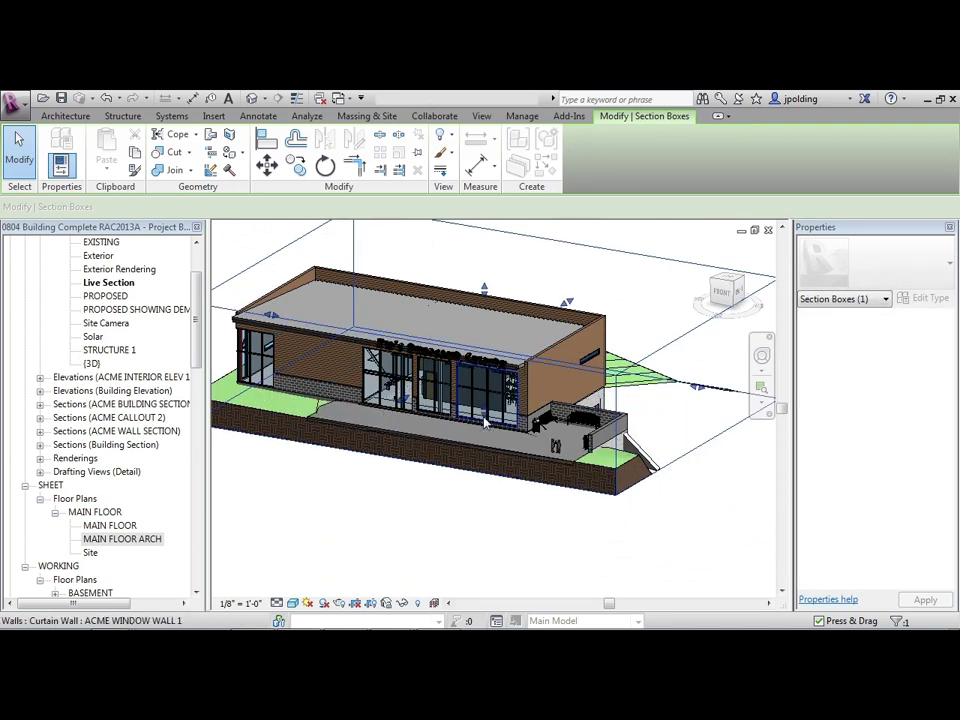
pyautogui.moveTo(485, 422); pyautogui.dragTo(480, 470)
pyautogui.keyDown('shift'); pyautogui.moveTo(480, 470); pyautogui.dragTo(443, 443, button='middle'); pyautogui.keyUp('shift')
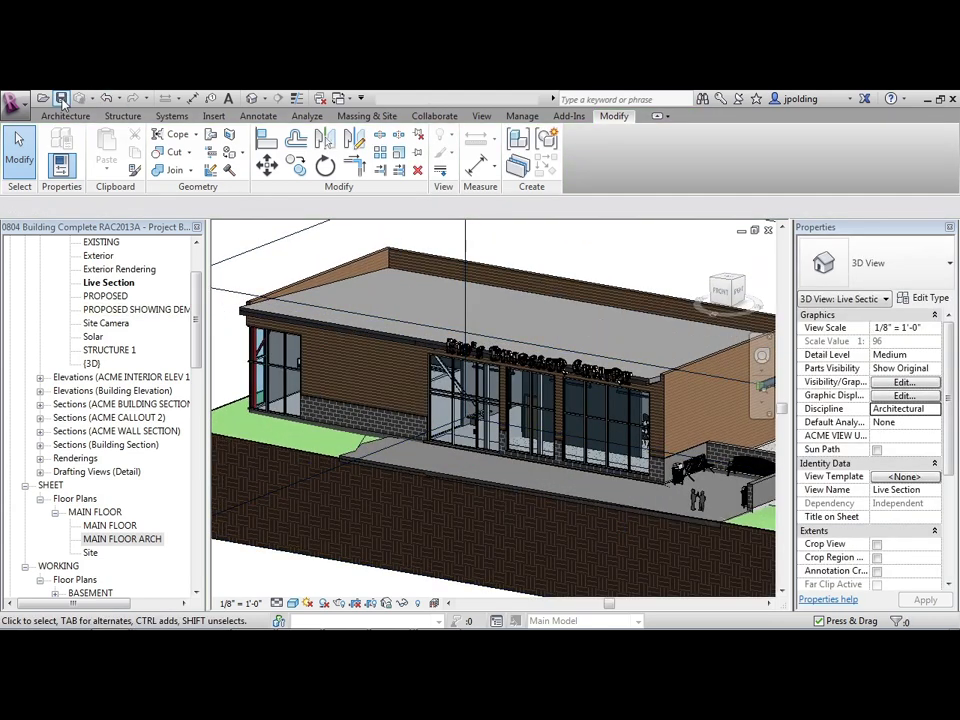
# - Save the project as Building RAC2013A, replacing the existing file, then close it
pyautogui.click(61, 98)
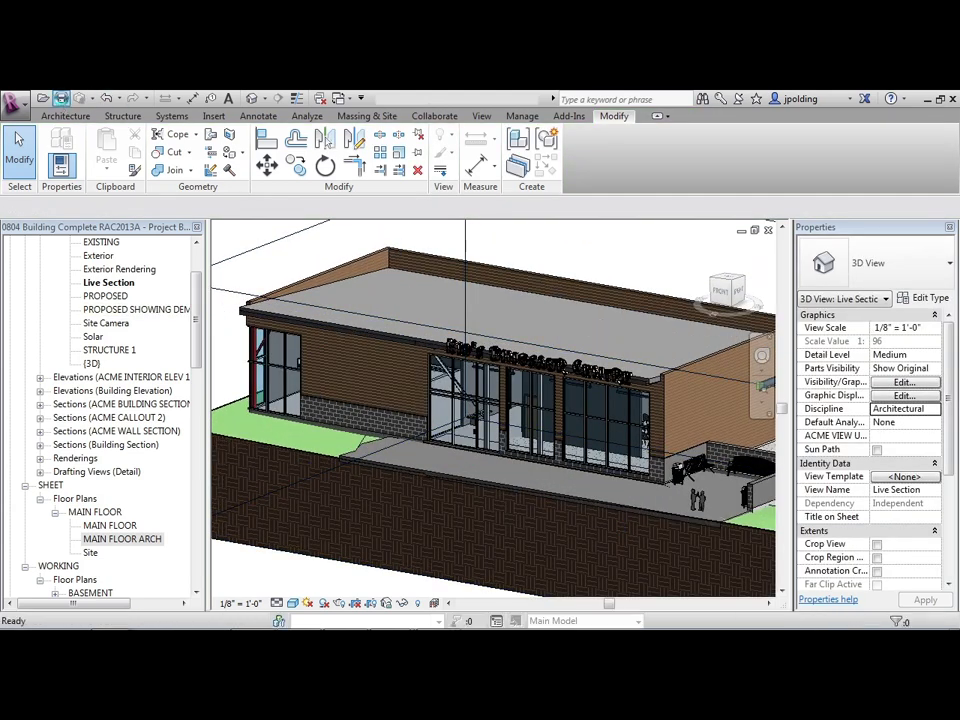
pyautogui.click(13, 102)
pyautogui.moveTo(50, 271)
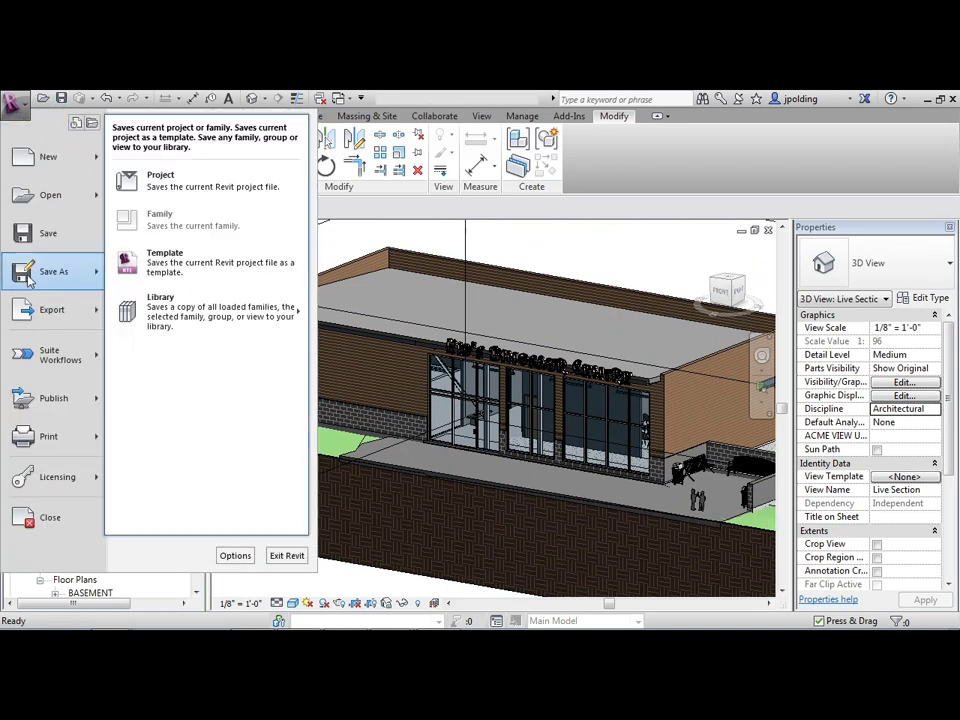
pyautogui.click(176, 188)
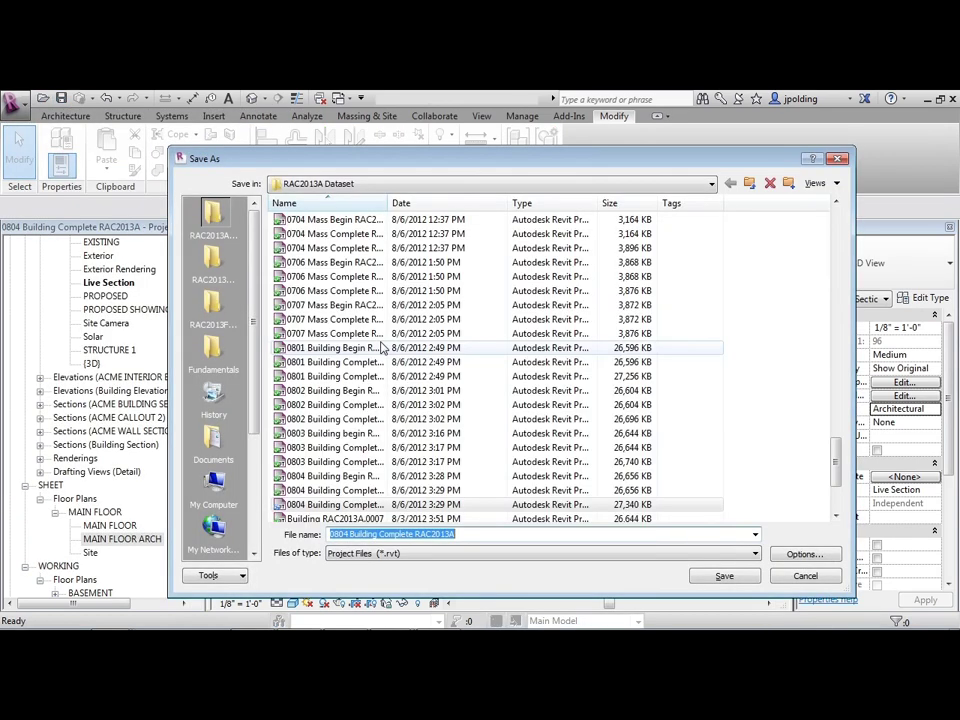
pyautogui.click(352, 504)
pyautogui.scroll(-3, 355, 500)
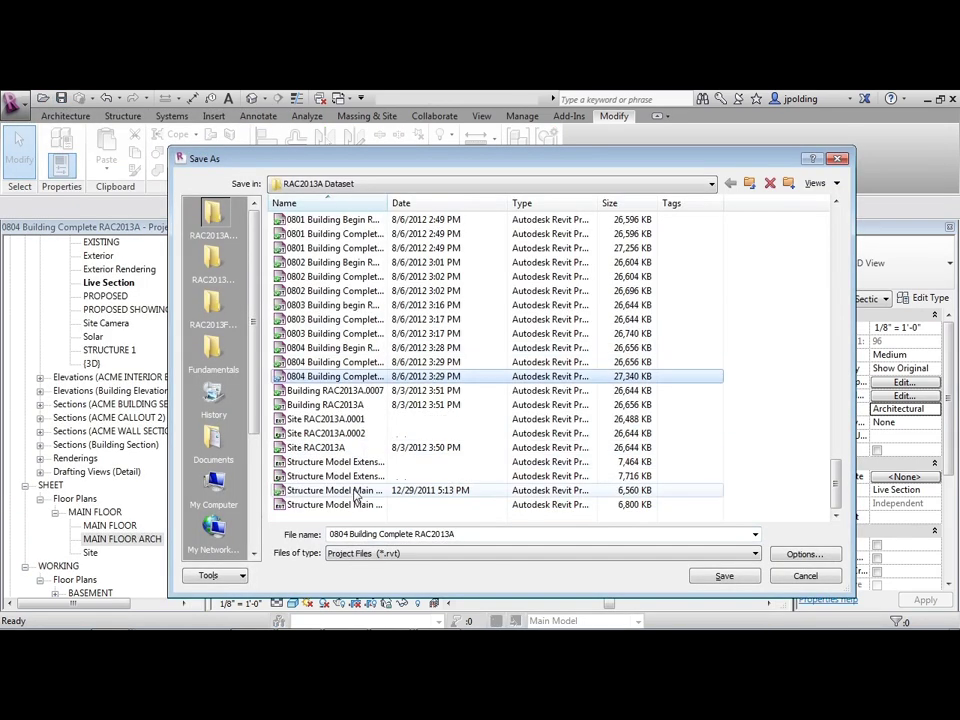
pyautogui.click(328, 405)
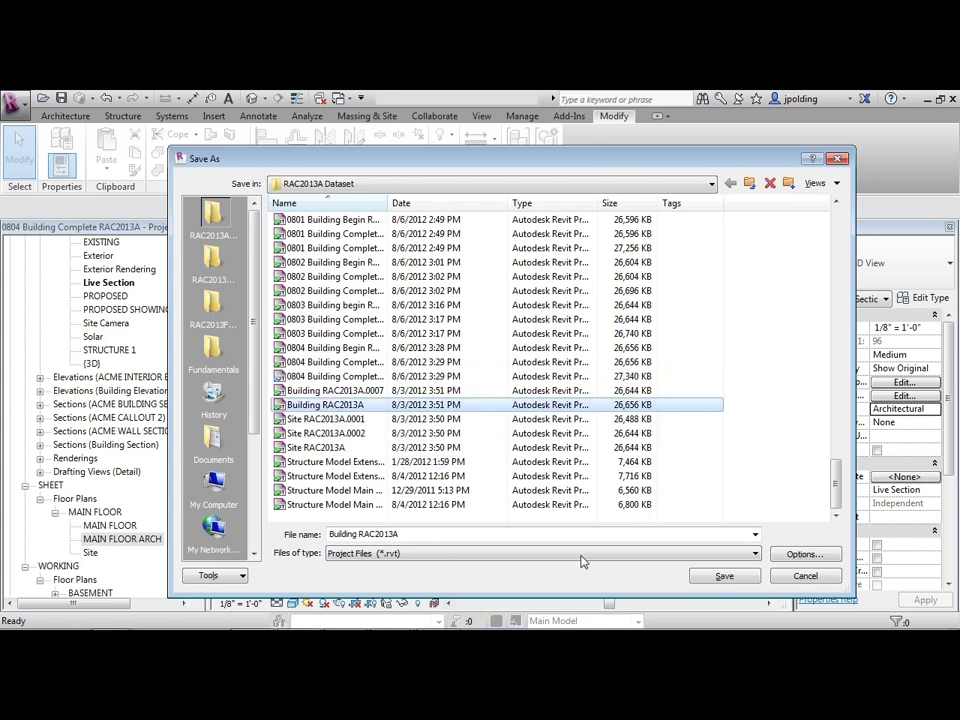
pyautogui.click(720, 576)
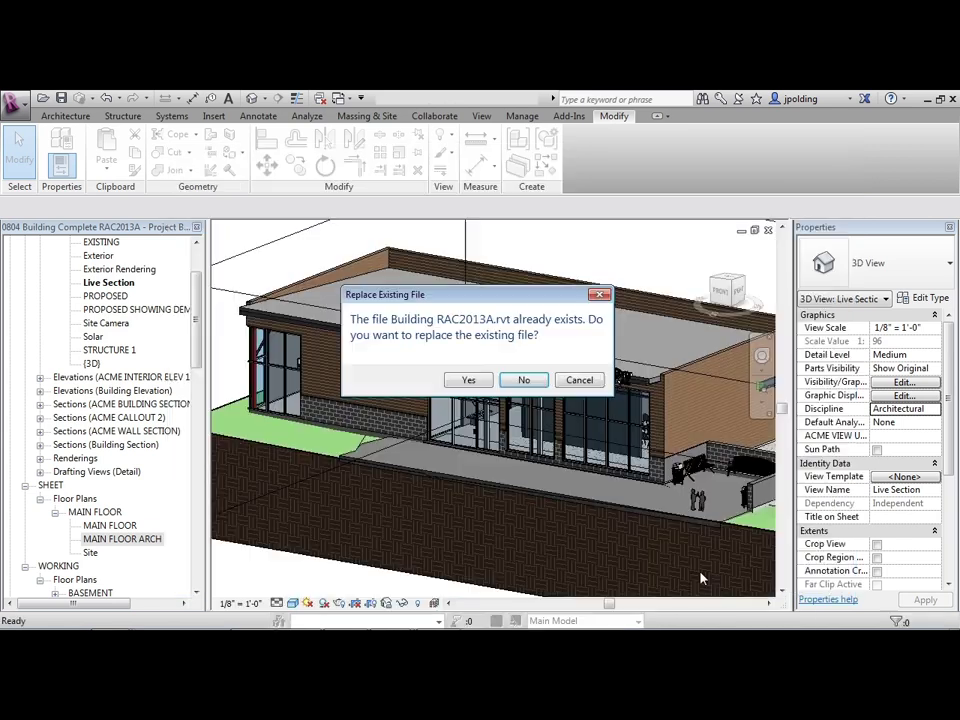
pyautogui.click(467, 381)
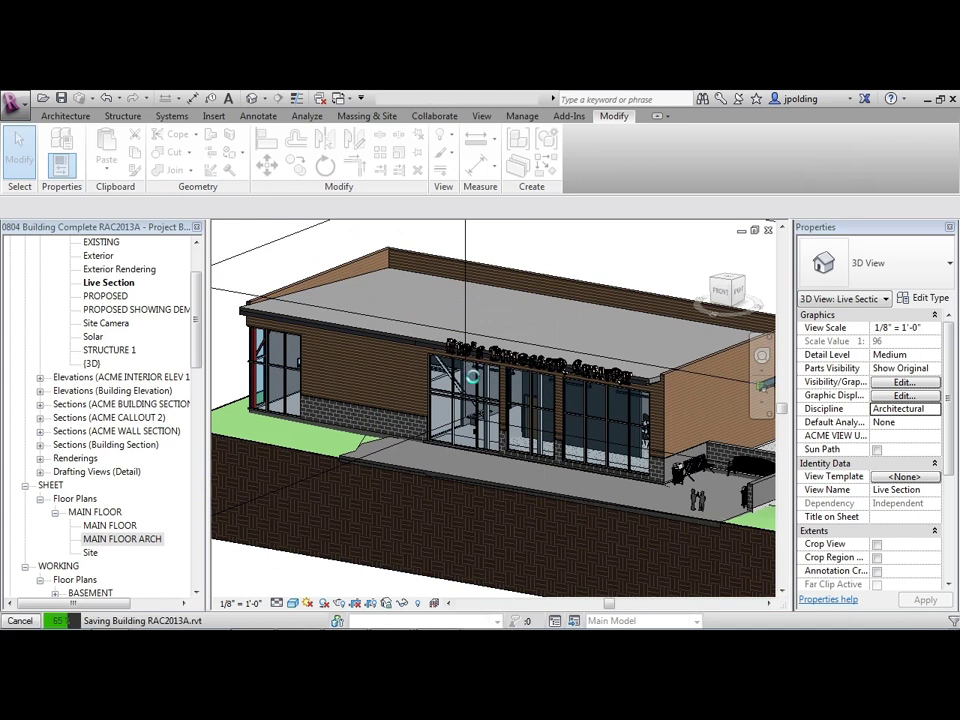
pyautogui.click(12, 102)
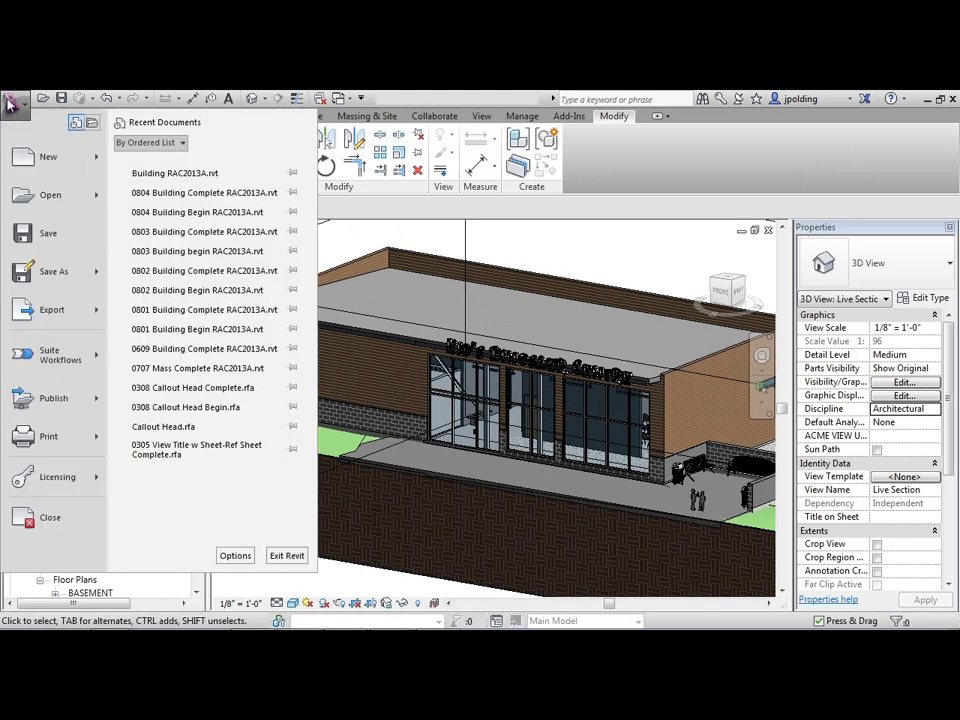
pyautogui.click(68, 525)
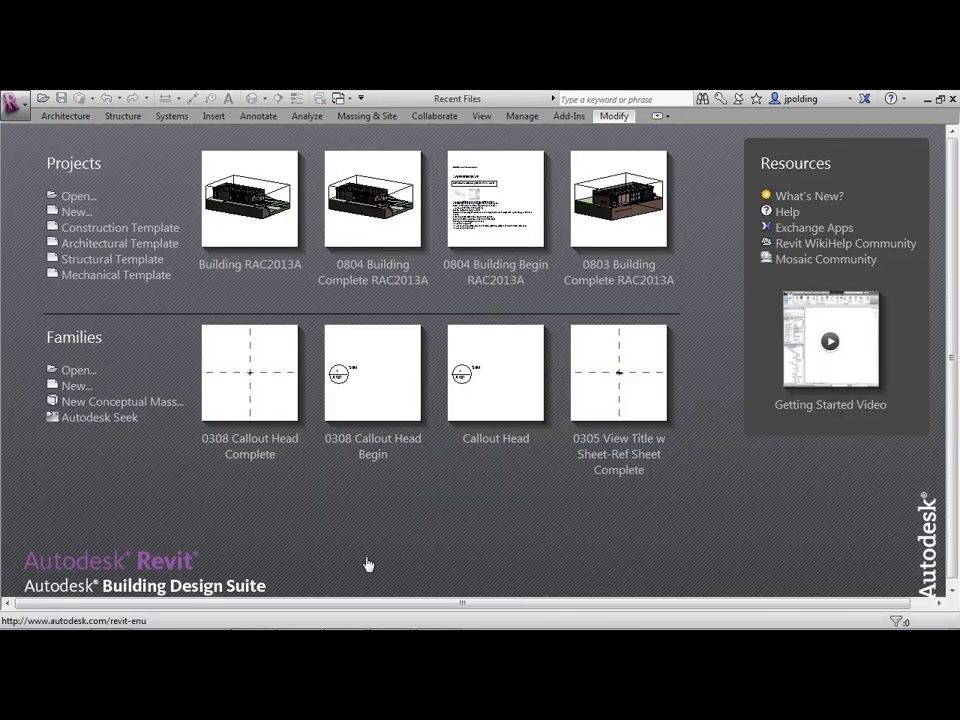